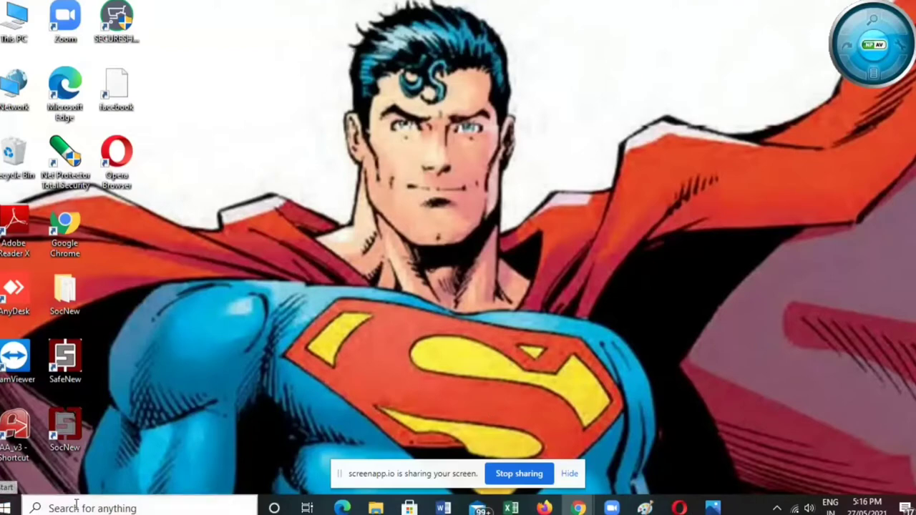
Open the naruto picture from the recent files, examine the line drawing up close, and minimize the picture and file windows.
{"action": "mouse_move", "coordinate": [376, 507]}
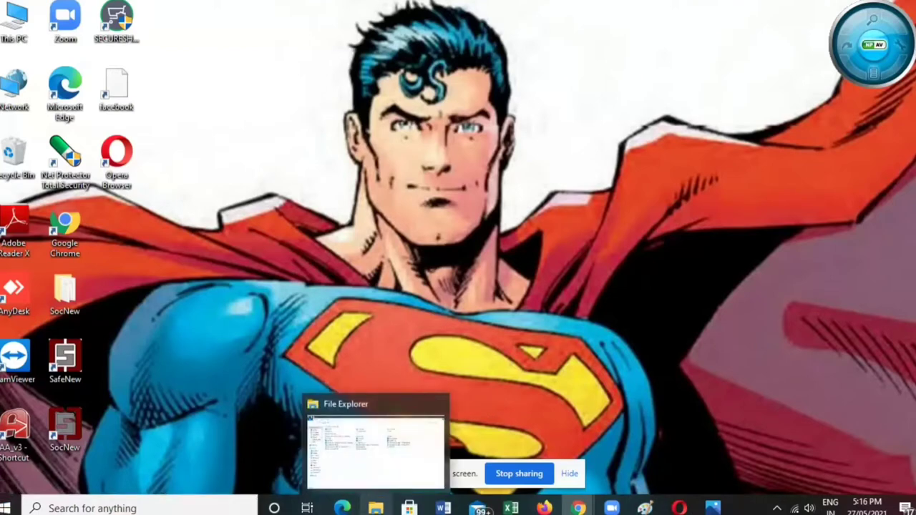
{"action": "left_click", "coordinate": [358, 470]}
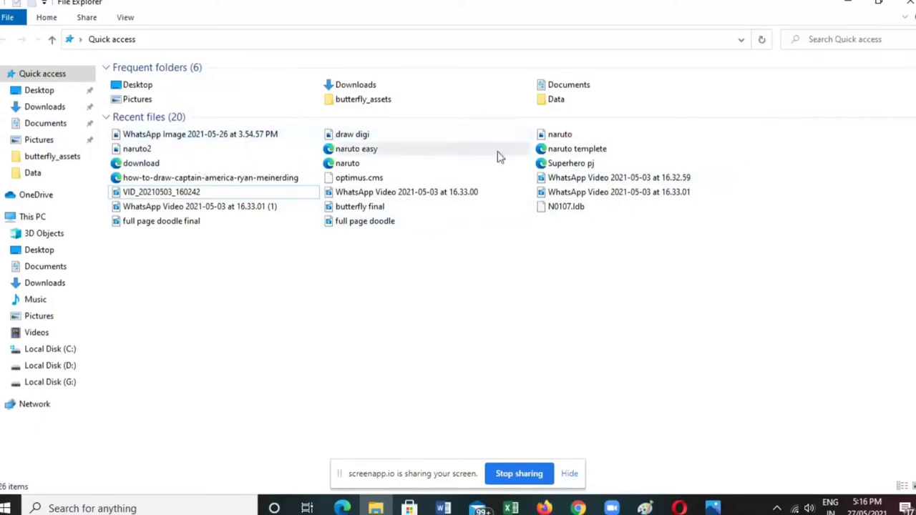
{"action": "left_click", "coordinate": [549, 139]}
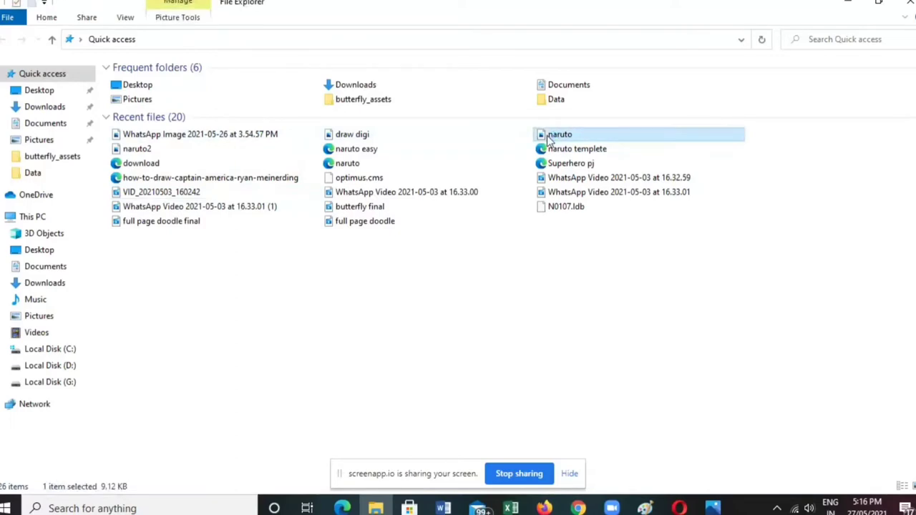
{"action": "double_click", "coordinate": [549, 139]}
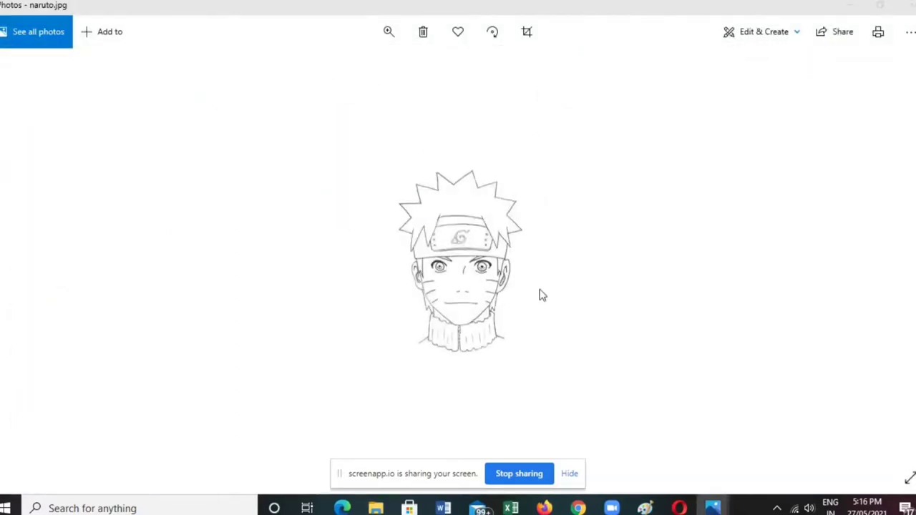
{"action": "scroll", "coordinate": [542, 295], "scroll_direction": "up", "scroll_amount": 5}
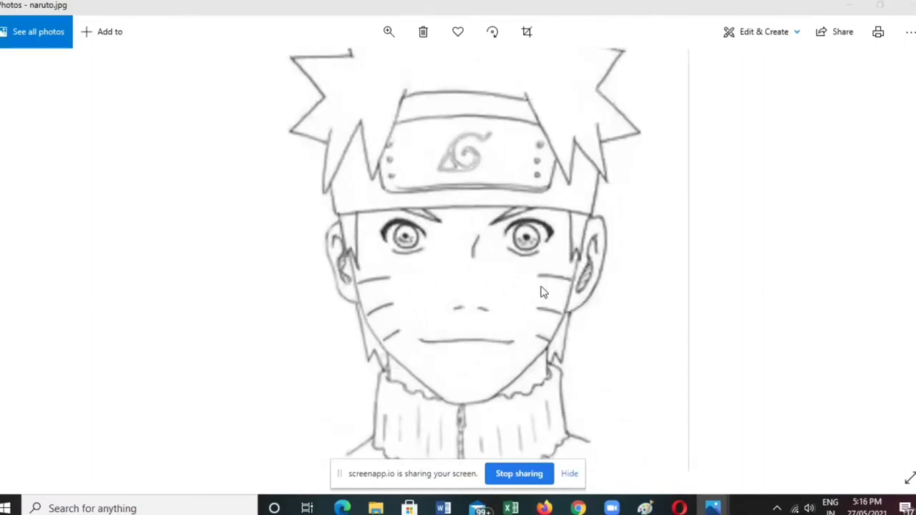
{"action": "scroll", "coordinate": [542, 292], "scroll_direction": "up", "scroll_amount": 3}
{"action": "scroll", "coordinate": [544, 285], "scroll_direction": "down", "scroll_amount": 1}
{"action": "scroll", "coordinate": [543, 284], "scroll_direction": "down", "scroll_amount": 4}
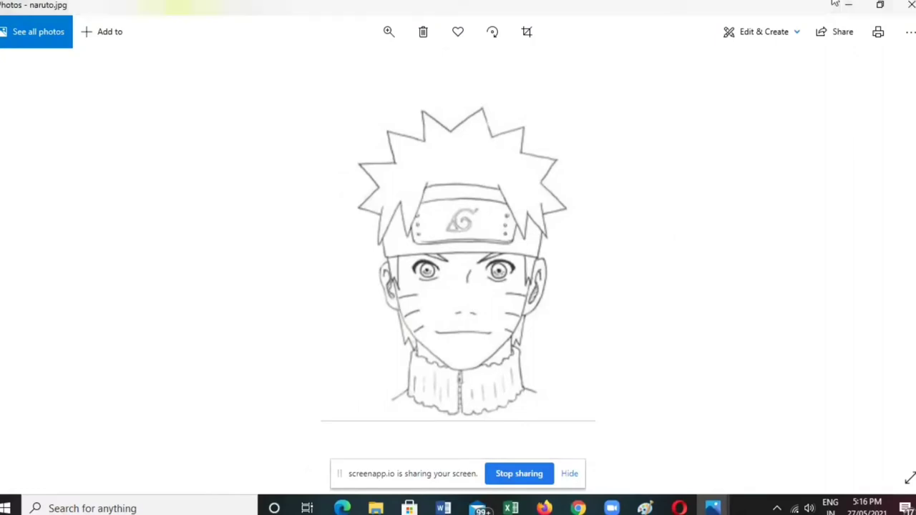
{"action": "left_click", "coordinate": [848, 5]}
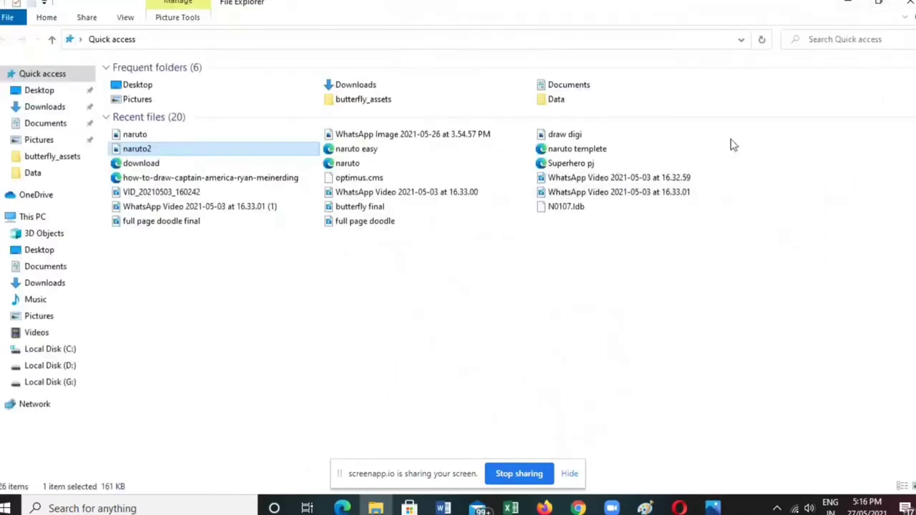
{"action": "left_click", "coordinate": [848, 4]}
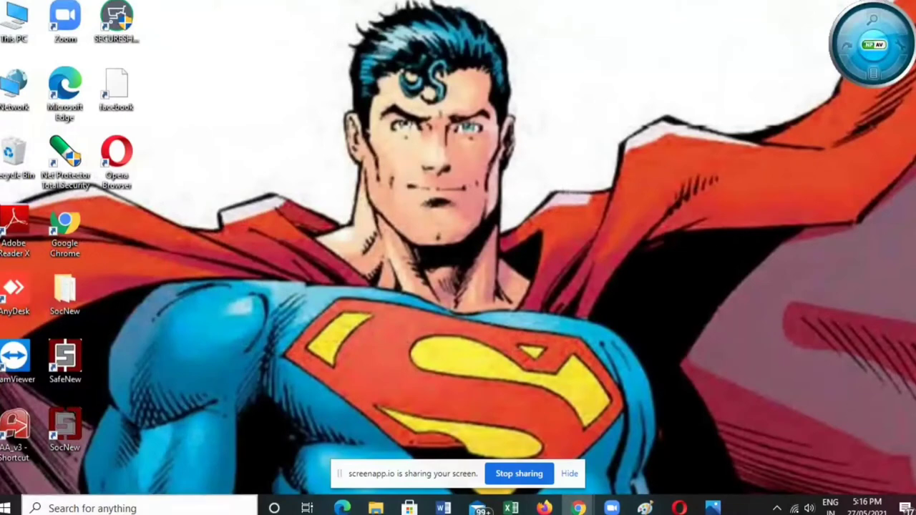
Search the computer for "paint" and open the Paint app with a blank canvas.
{"action": "key", "text": "super"}
{"action": "type", "text": "p"}
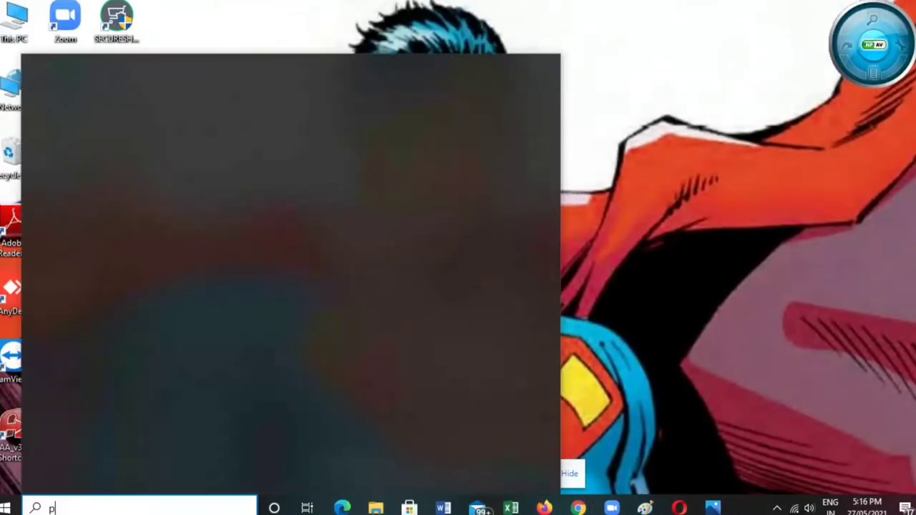
{"action": "type", "text": "aint"}
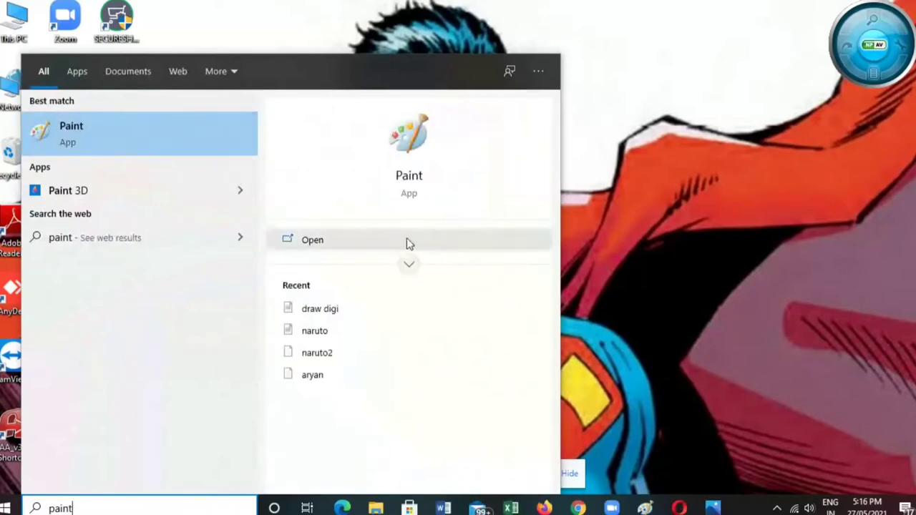
{"action": "left_click", "coordinate": [435, 238]}
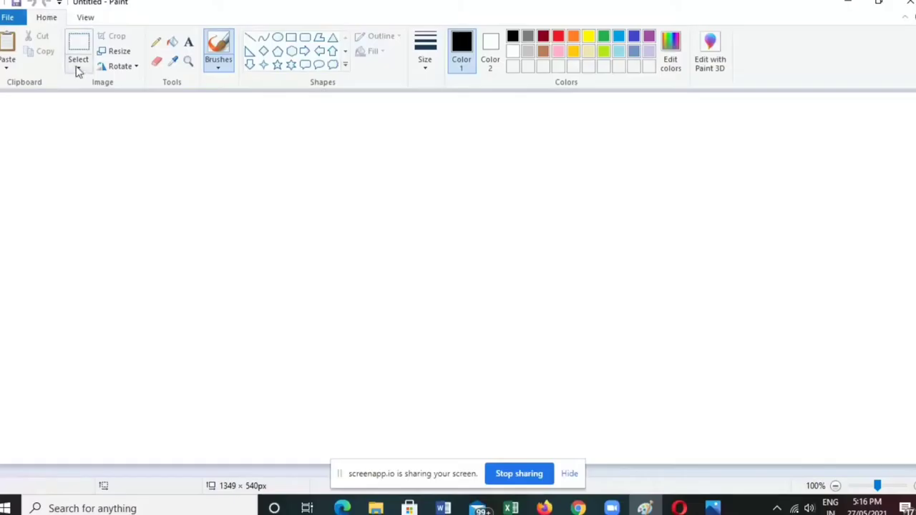
Paste the naruto picture from the Downloads folder onto the blank canvas.
{"action": "left_click", "coordinate": [18, 69]}
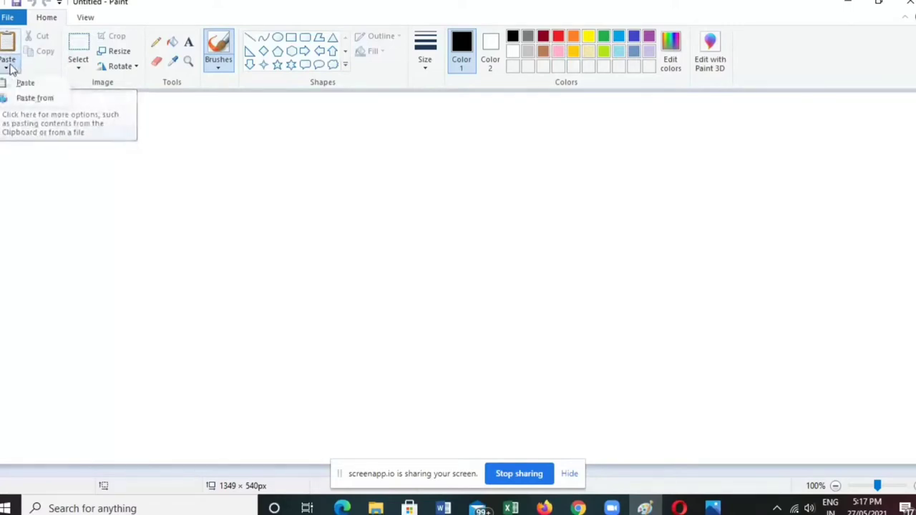
{"action": "left_click", "coordinate": [35, 104]}
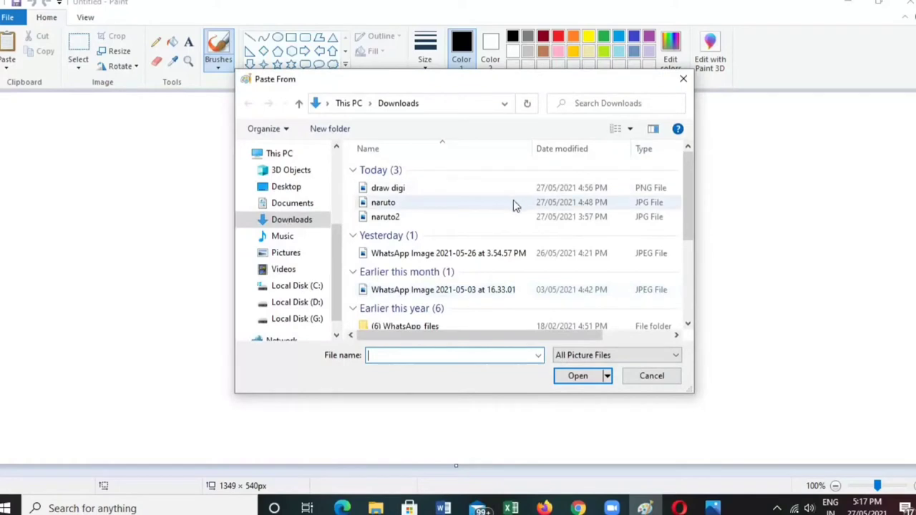
{"action": "double_click", "coordinate": [403, 205]}
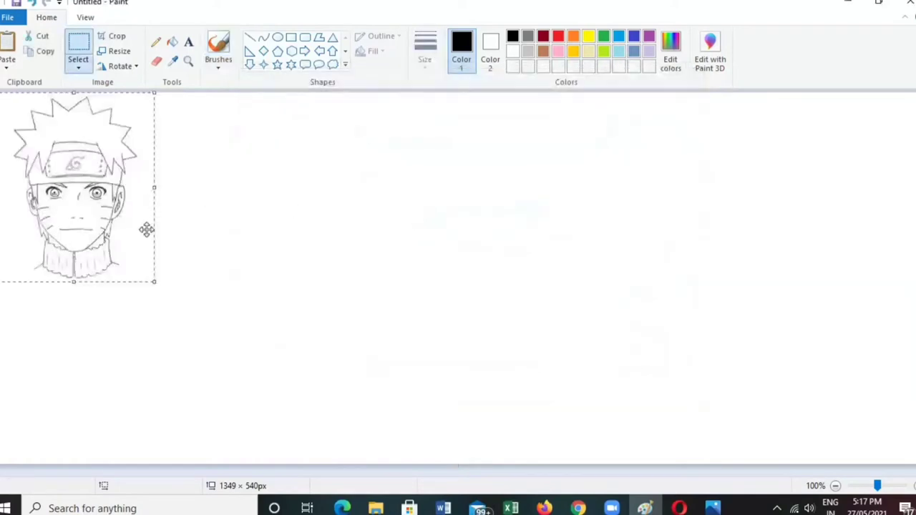
Enlarge the pasted face drawing to about 502 × 496 px, place it near the middle of the canvas, and deselect it.
{"action": "left_click_drag", "start_coordinate": [159, 282], "coordinate": [905, 434]}
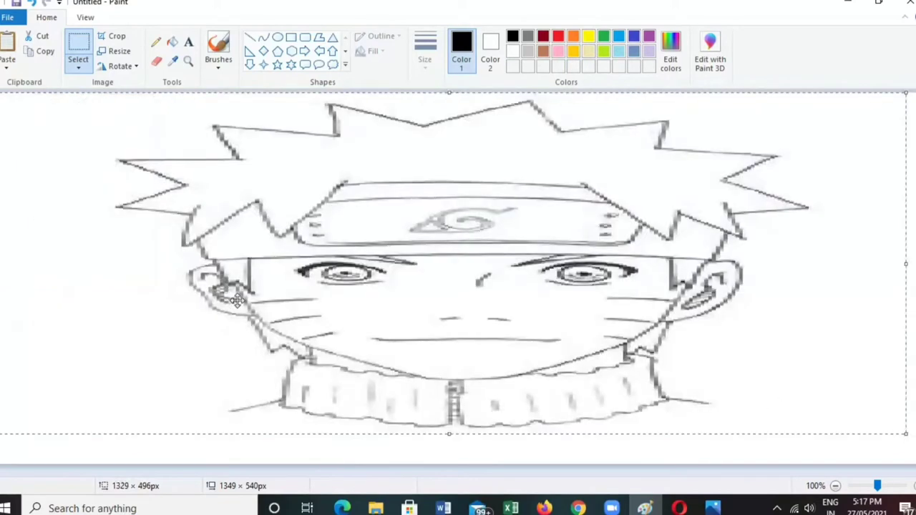
{"action": "left_click_drag", "start_coordinate": [907, 266], "coordinate": [447, 260]}
{"action": "left_click_drag", "start_coordinate": [256, 241], "coordinate": [455, 257]}
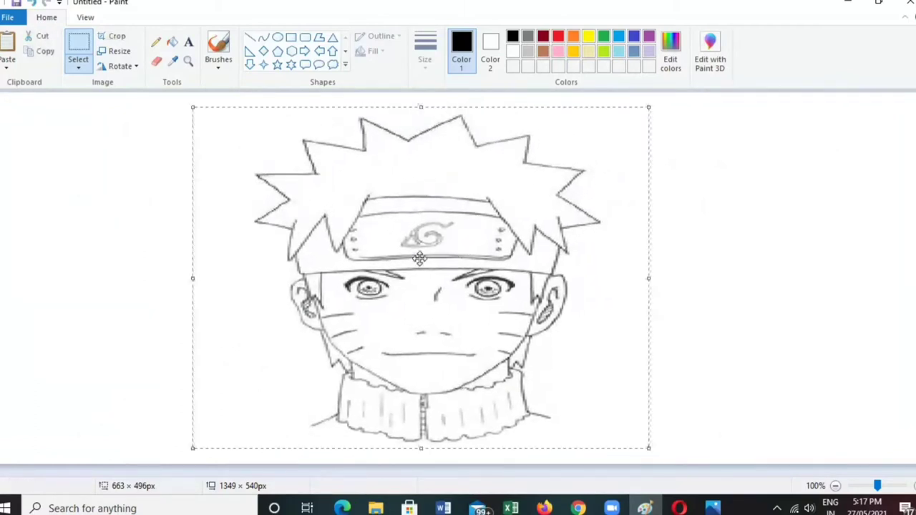
{"action": "left_click_drag", "start_coordinate": [191, 280], "coordinate": [276, 280]}
{"action": "left_click_drag", "start_coordinate": [562, 312], "coordinate": [540, 307]}
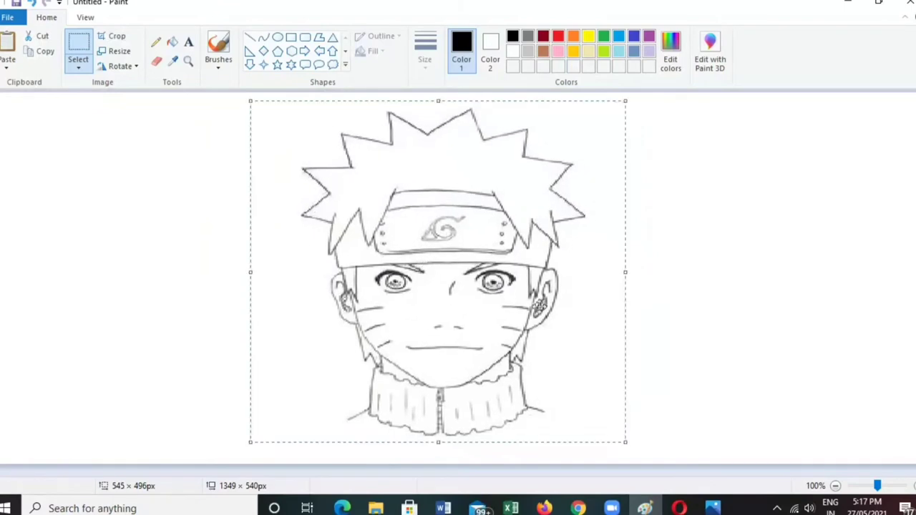
{"action": "left_click_drag", "start_coordinate": [628, 270], "coordinate": [595, 270]}
{"action": "mouse_move", "coordinate": [446, 263]}
{"action": "left_mouse_down"}
{"action": "mouse_move", "coordinate": [477, 266]}
{"action": "mouse_move", "coordinate": [460, 268]}
{"action": "left_mouse_up"}
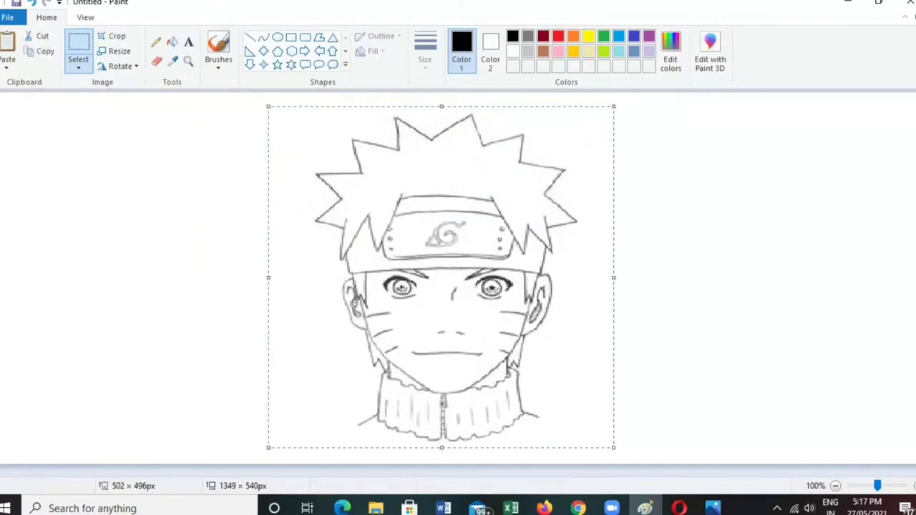
{"action": "left_click", "coordinate": [609, 298]}
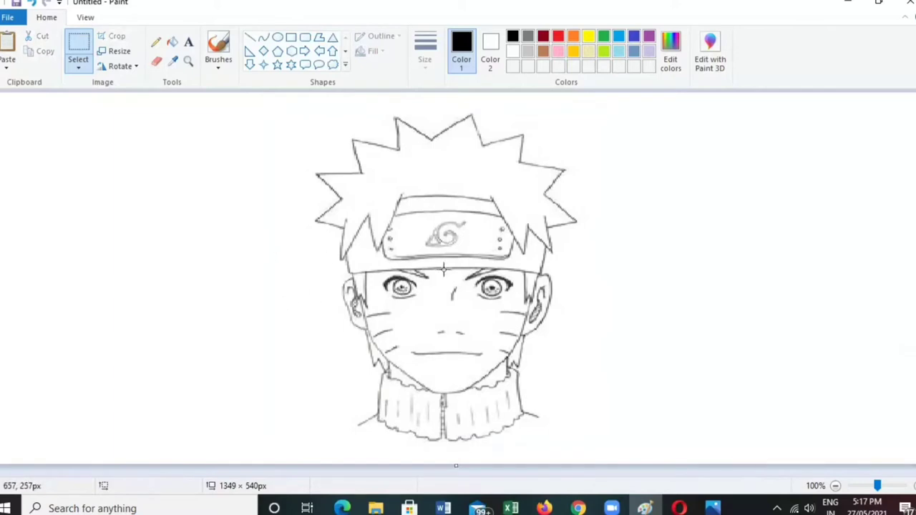
Try tracing the upper hair spike with the black Marker brush, and undo the strokes.
{"action": "scroll", "coordinate": [443, 270], "scroll_direction": "up", "scroll_amount": 2, "text": "ctrl"}
{"action": "left_click_drag", "start_coordinate": [192, 479], "coordinate": [469, 478]}
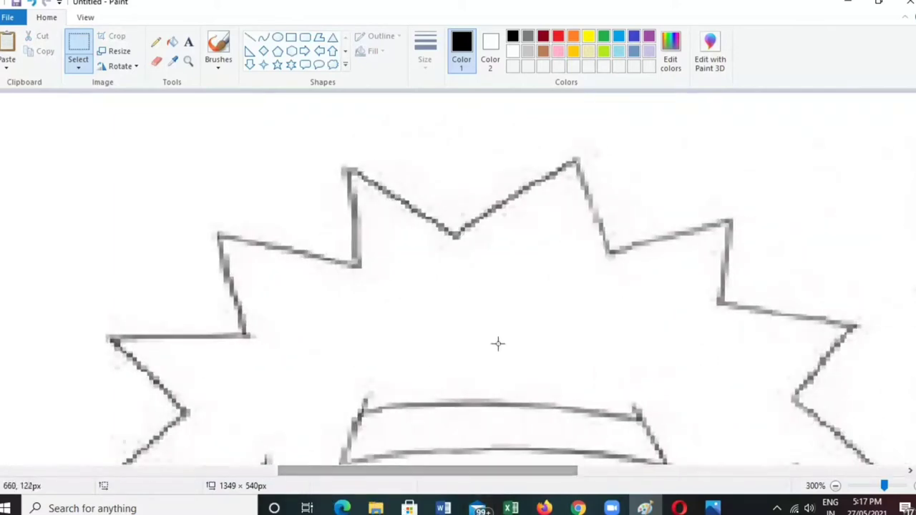
{"action": "scroll", "coordinate": [498, 343], "scroll_direction": "down", "scroll_amount": 12}
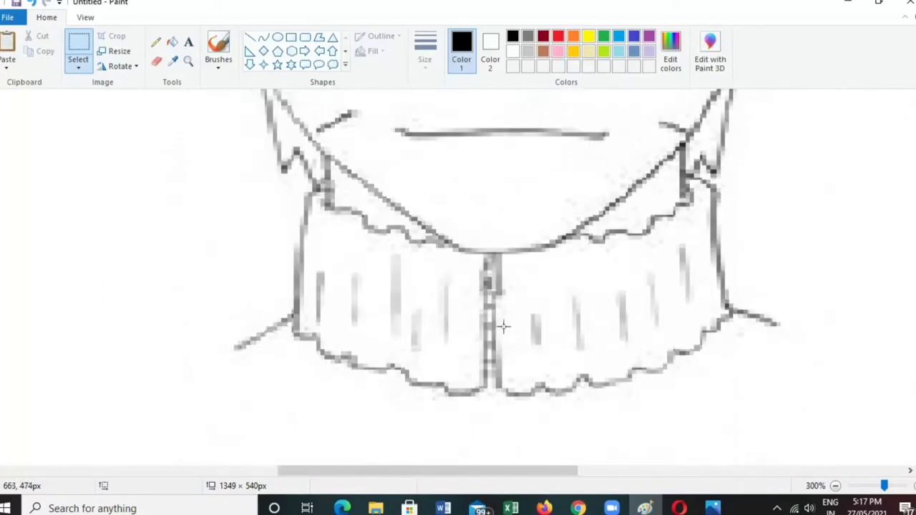
{"action": "scroll", "coordinate": [359, 338], "scroll_direction": "up", "scroll_amount": 12}
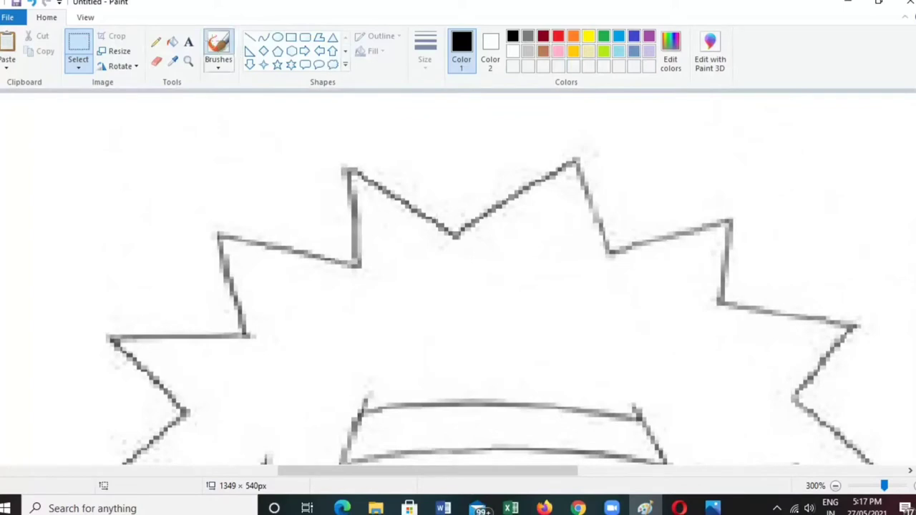
{"action": "left_click", "coordinate": [227, 57]}
{"action": "left_click", "coordinate": [228, 66]}
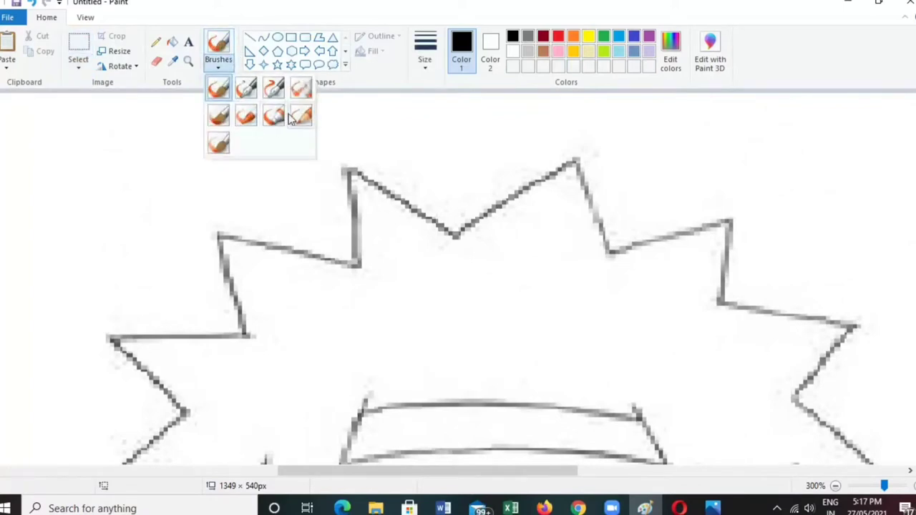
{"action": "left_click", "coordinate": [278, 123]}
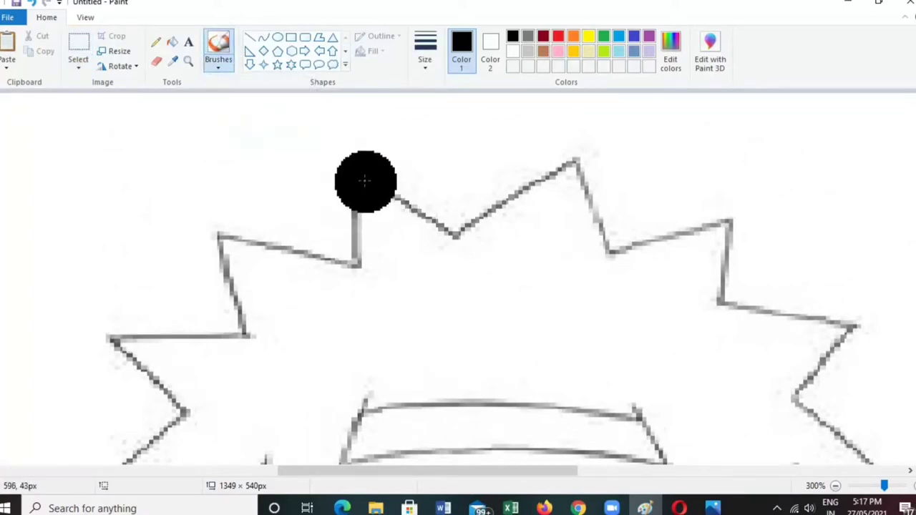
{"action": "mouse_move", "coordinate": [360, 175]}
{"action": "left_mouse_down"}
{"action": "mouse_move", "coordinate": [360, 258]}
{"action": "mouse_move", "coordinate": [380, 191]}
{"action": "mouse_move", "coordinate": [430, 239]}
{"action": "mouse_move", "coordinate": [442, 228]}
{"action": "left_mouse_up"}
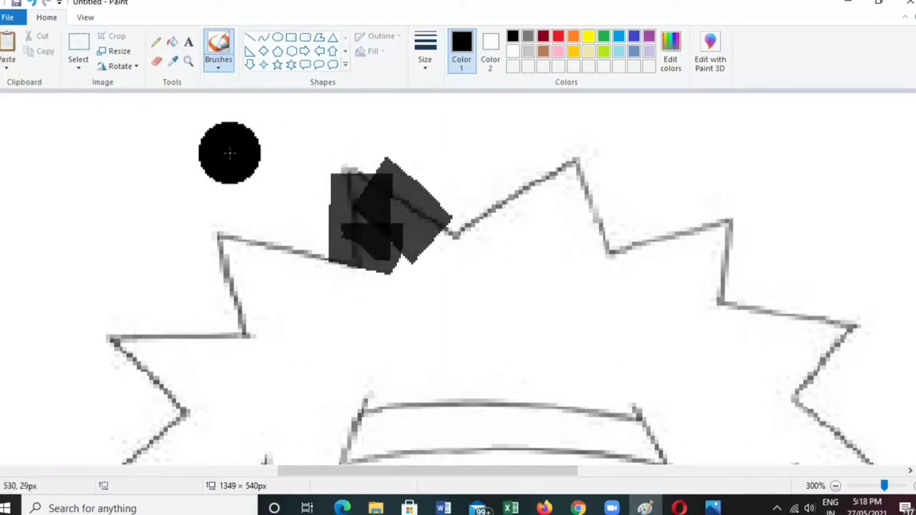
{"action": "key", "text": "ctrl+z"}
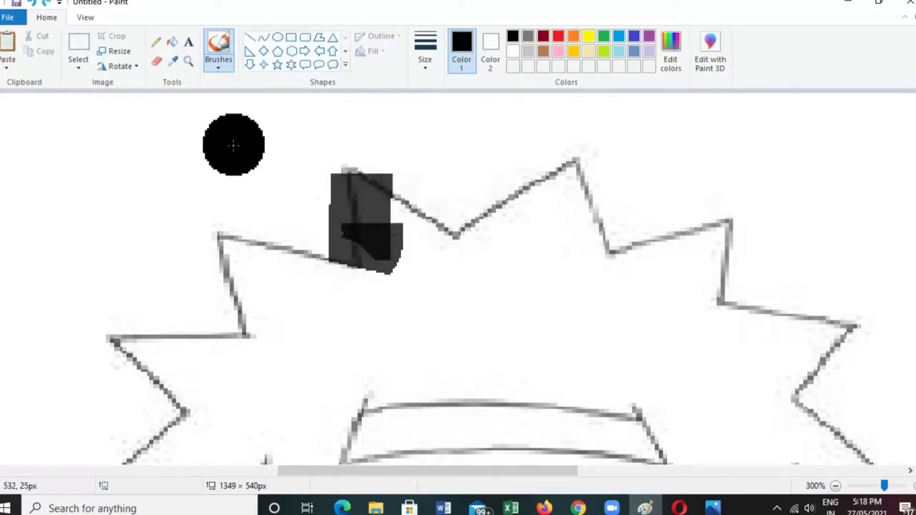
{"action": "key", "text": "ctrl+z"}
Try tracing the top hair spikes with the marker at the second-thinnest size, and undo the strokes.
{"action": "left_click", "coordinate": [428, 54]}
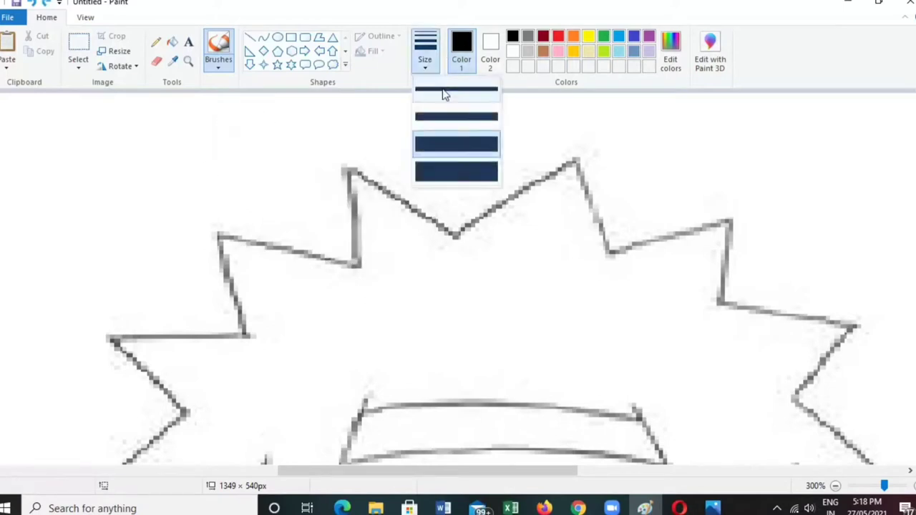
{"action": "left_click", "coordinate": [451, 123]}
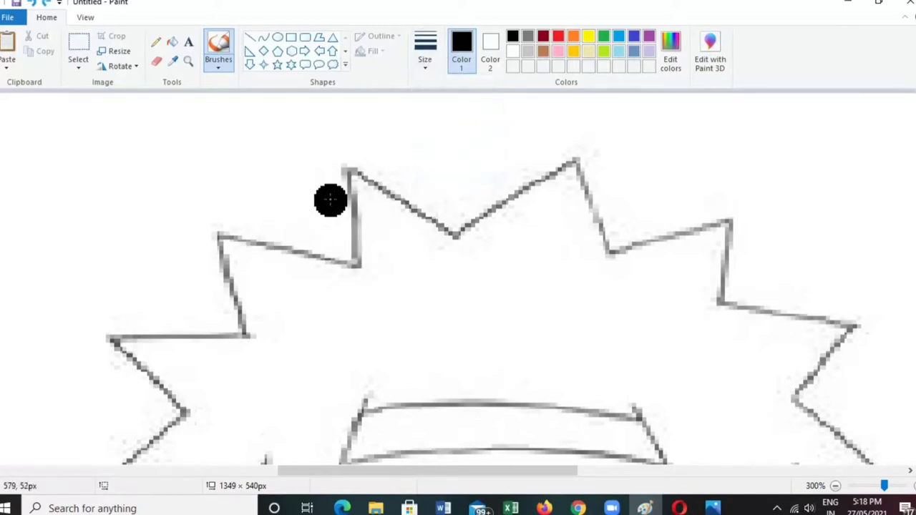
{"action": "mouse_move", "coordinate": [351, 185]}
{"action": "left_mouse_down"}
{"action": "mouse_move", "coordinate": [356, 265]}
{"action": "mouse_move", "coordinate": [353, 174]}
{"action": "mouse_move", "coordinate": [444, 245]}
{"action": "mouse_move", "coordinate": [579, 165]}
{"action": "mouse_move", "coordinate": [608, 246]}
{"action": "left_mouse_up"}
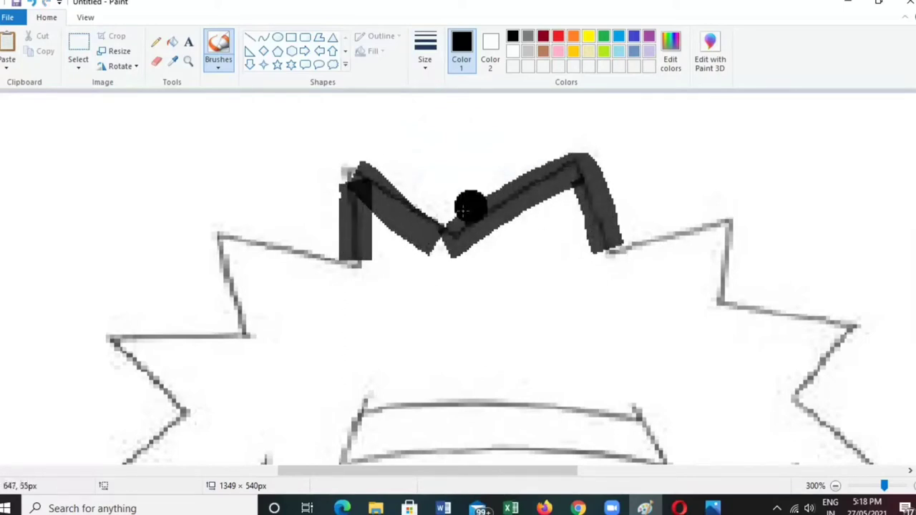
{"action": "key", "text": "ctrl+z"}
{"action": "key", "text": "ctrl+z"}
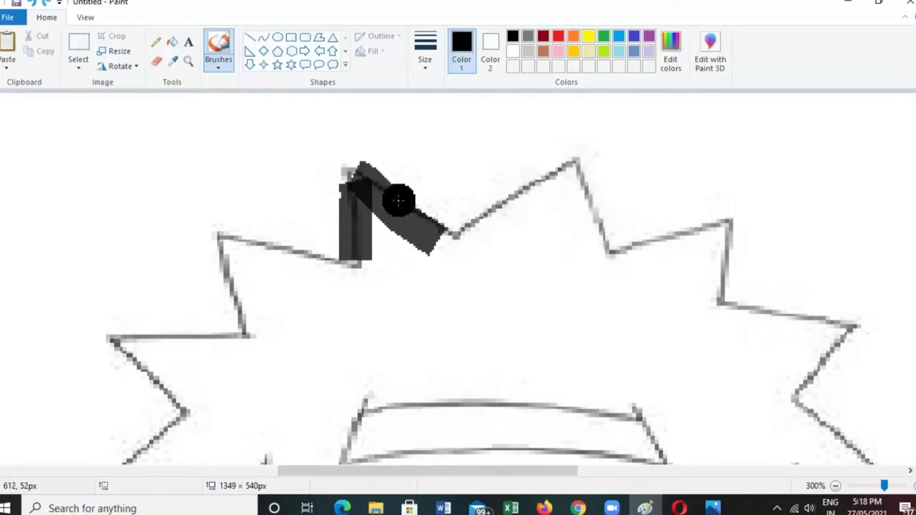
{"action": "key", "text": "ctrl+z"}
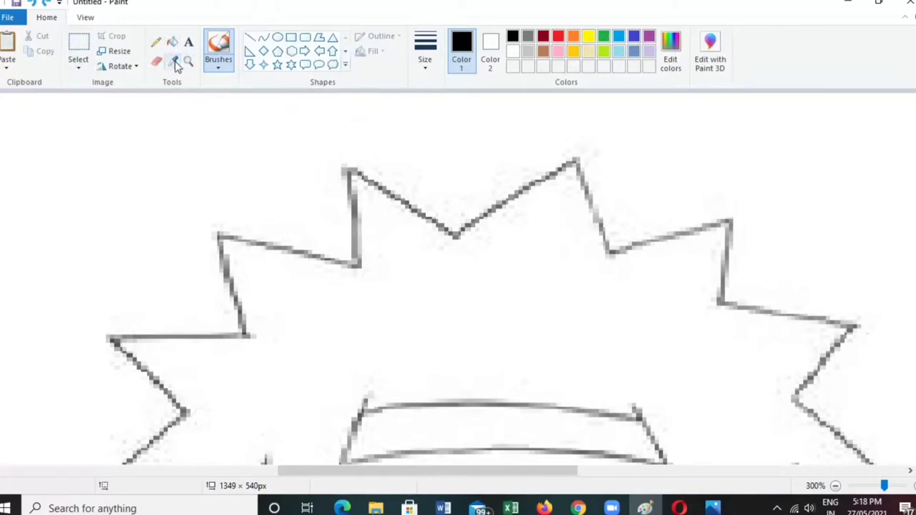
Trace the top hair spikes with straight black lines, from the upper-left spike across to the far right spike's tip.
{"action": "left_click", "coordinate": [250, 38]}
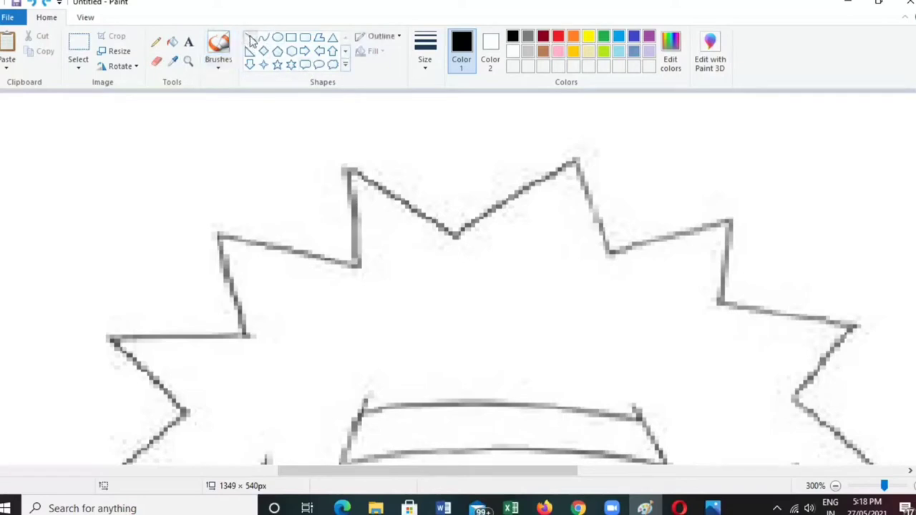
{"action": "left_click_drag", "start_coordinate": [349, 172], "coordinate": [357, 268]}
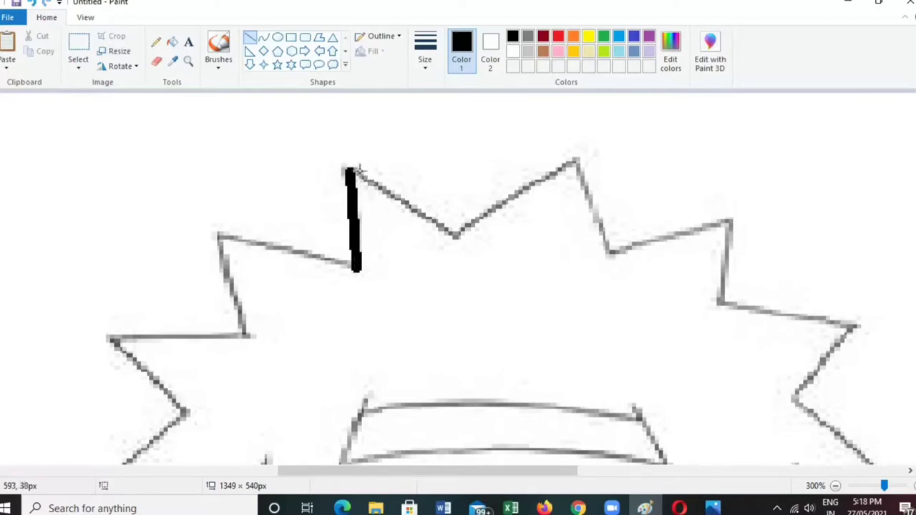
{"action": "left_click_drag", "start_coordinate": [352, 170], "coordinate": [577, 161]}
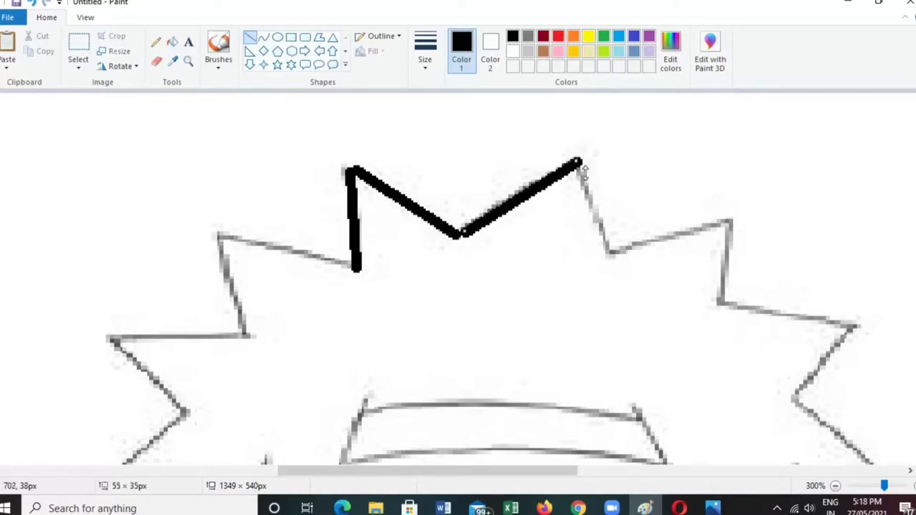
{"action": "left_click", "coordinate": [611, 172]}
{"action": "left_click_drag", "start_coordinate": [577, 161], "coordinate": [718, 213]}
{"action": "left_click", "coordinate": [565, 265]}
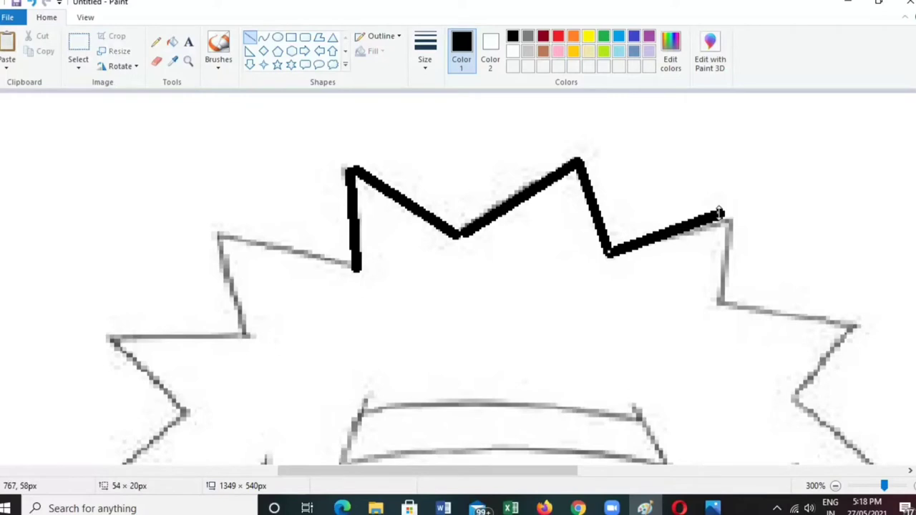
{"action": "left_click_drag", "start_coordinate": [719, 214], "coordinate": [851, 324]}
{"action": "left_click", "coordinate": [744, 224]}
{"action": "left_click", "coordinate": [850, 328]}
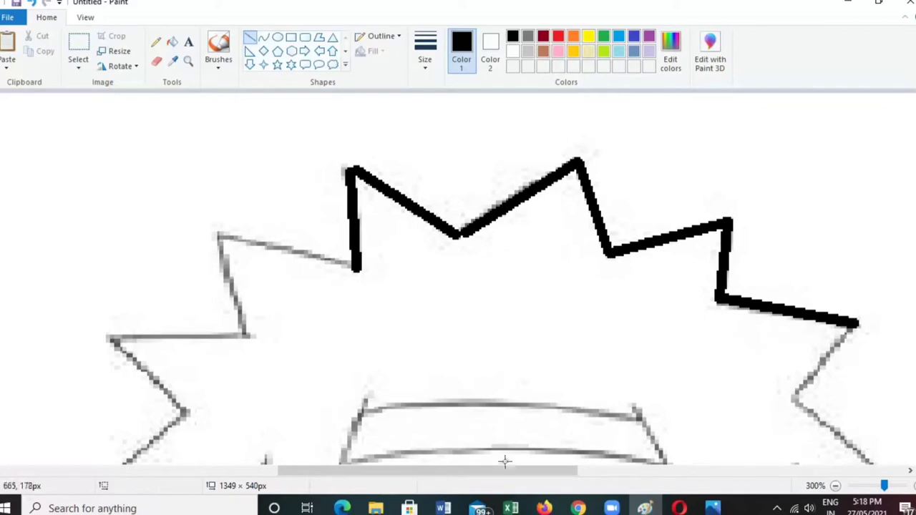
Trace the right-side hair spikes and the jagged strands running up to the headband's right edge with straight lines.
{"action": "scroll", "coordinate": [898, 251], "scroll_direction": "down", "scroll_amount": 3}
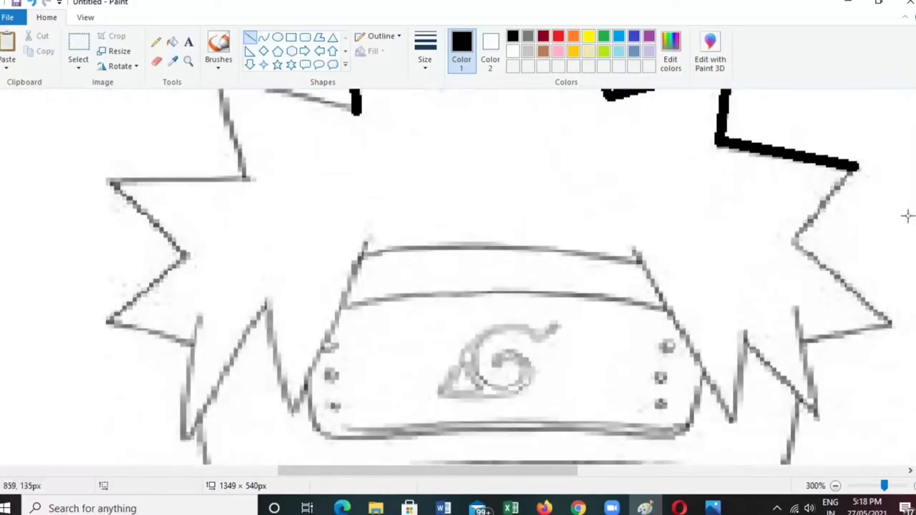
{"action": "mouse_move", "coordinate": [854, 166]}
{"action": "left_mouse_down"}
{"action": "mouse_move", "coordinate": [787, 239]}
{"action": "mouse_move", "coordinate": [895, 325]}
{"action": "mouse_move", "coordinate": [804, 340]}
{"action": "left_mouse_up"}
{"action": "left_click", "coordinate": [820, 303]}
{"action": "mouse_move", "coordinate": [795, 308]}
{"action": "left_mouse_down"}
{"action": "mouse_move", "coordinate": [815, 413]}
{"action": "mouse_move", "coordinate": [741, 325]}
{"action": "left_mouse_up"}
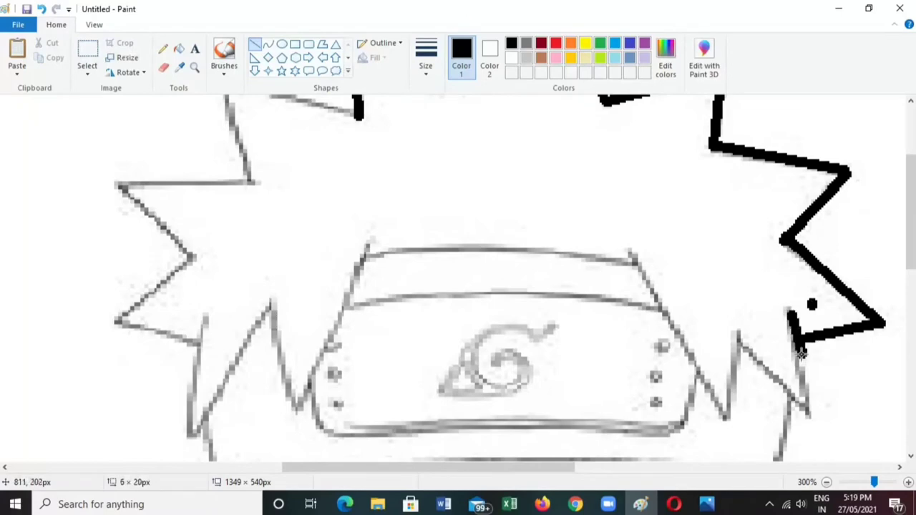
{"action": "mouse_move", "coordinate": [741, 326]}
{"action": "left_mouse_down"}
{"action": "mouse_move", "coordinate": [729, 418]}
{"action": "mouse_move", "coordinate": [626, 247]}
{"action": "left_mouse_up"}
Trace the headband's upper, middle and lower edges and its two short lower side edges with straight lines.
{"action": "left_click_drag", "start_coordinate": [362, 256], "coordinate": [626, 250]}
{"action": "left_click_drag", "start_coordinate": [350, 304], "coordinate": [657, 302]}
{"action": "left_click_drag", "start_coordinate": [331, 433], "coordinate": [673, 432]}
{"action": "left_click_drag", "start_coordinate": [705, 371], "coordinate": [684, 419]}
{"action": "left_click_drag", "start_coordinate": [320, 415], "coordinate": [313, 376]}
Trace the jagged strands on the headband's left side and the underside of the lower-left hair spike.
{"action": "left_click_drag", "start_coordinate": [368, 252], "coordinate": [297, 401]}
{"action": "mouse_move", "coordinate": [276, 303]}
{"action": "left_mouse_down"}
{"action": "mouse_move", "coordinate": [297, 399]}
{"action": "mouse_move", "coordinate": [252, 331]}
{"action": "mouse_move", "coordinate": [193, 432]}
{"action": "left_mouse_up"}
{"action": "mouse_move", "coordinate": [208, 317]}
{"action": "left_mouse_down"}
{"action": "mouse_move", "coordinate": [188, 399]}
{"action": "mouse_move", "coordinate": [192, 429]}
{"action": "left_mouse_up"}
{"action": "left_click_drag", "start_coordinate": [116, 321], "coordinate": [198, 345]}
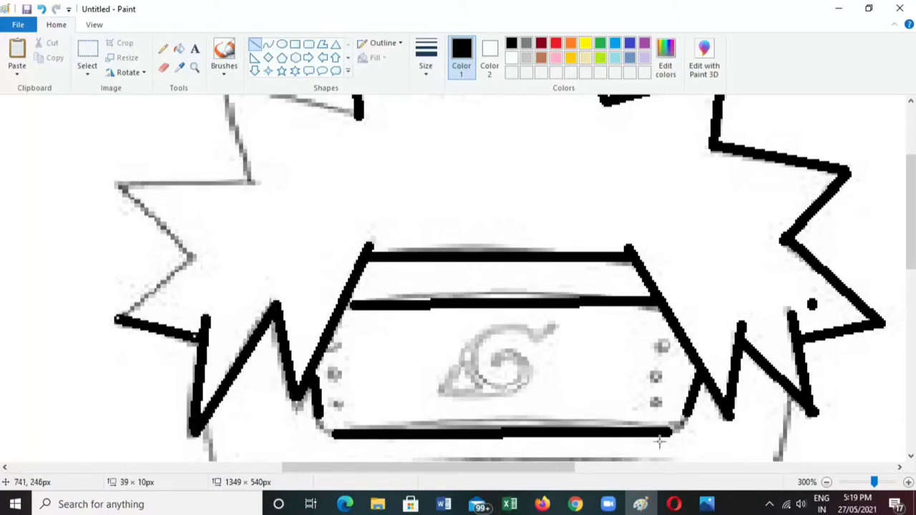
{"action": "left_click", "coordinate": [575, 504]}
{"action": "left_click", "coordinate": [528, 438]}
{"action": "left_click", "coordinate": [645, 505]}
Trace the remaining edges of the two left-side hair spikes with straight black lines.
{"action": "left_click_drag", "start_coordinate": [184, 264], "coordinate": [118, 319]}
{"action": "mouse_move", "coordinate": [189, 259]}
{"action": "left_mouse_down"}
{"action": "mouse_move", "coordinate": [118, 184]}
{"action": "mouse_move", "coordinate": [254, 182]}
{"action": "left_mouse_up"}
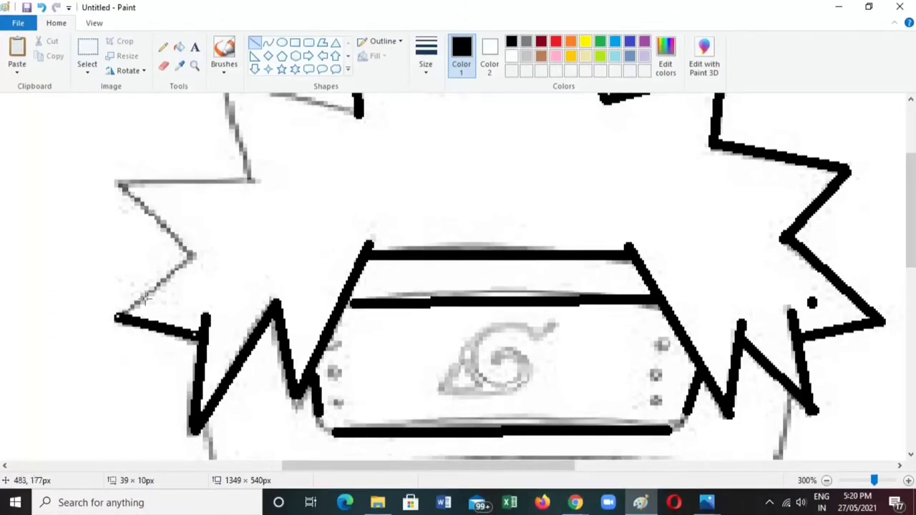
{"action": "left_click_drag", "start_coordinate": [192, 256], "coordinate": [116, 321]}
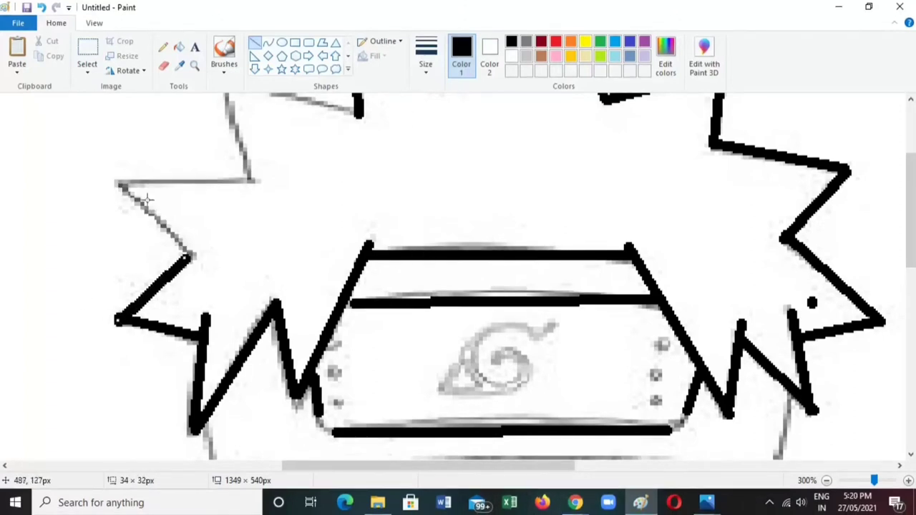
{"action": "left_click_drag", "start_coordinate": [118, 183], "coordinate": [192, 259]}
{"action": "left_click_drag", "start_coordinate": [254, 175], "coordinate": [118, 183]}
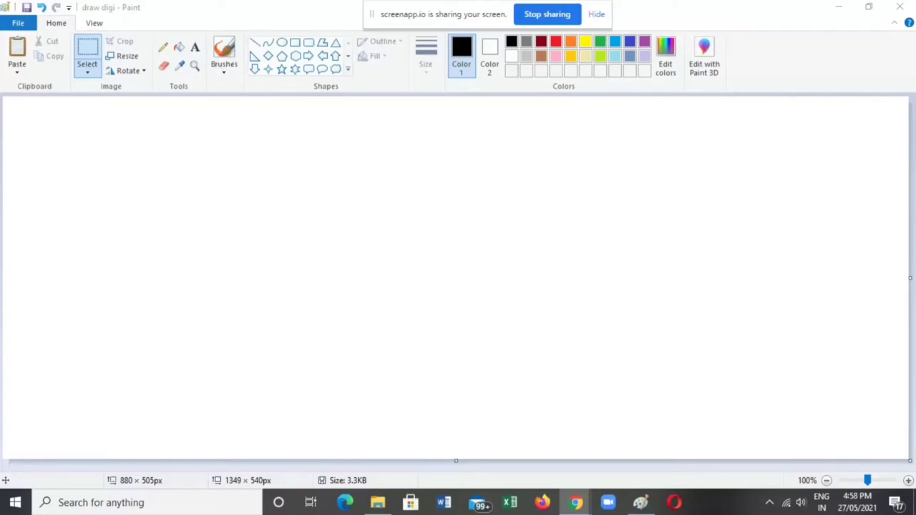
Choose the Marker brush for drawing on the blank canvas.
{"action": "left_click", "coordinate": [230, 74]}
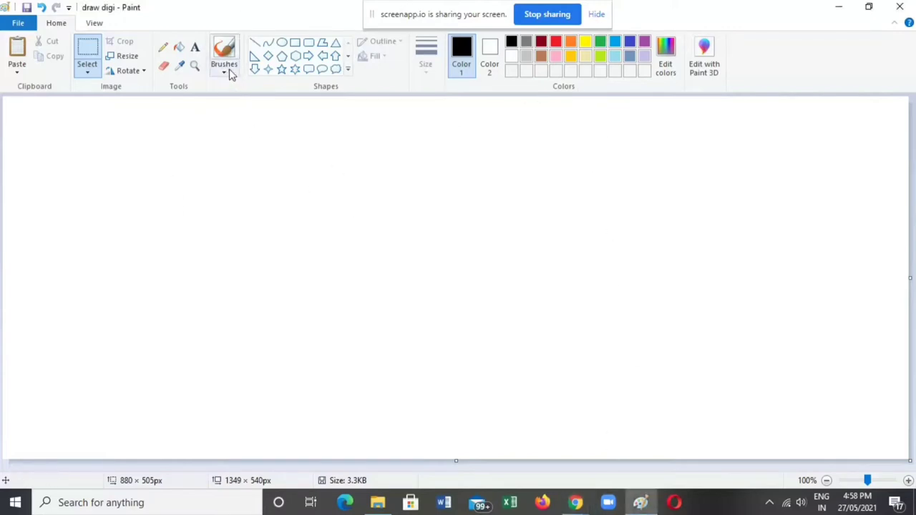
{"action": "left_click", "coordinate": [223, 64]}
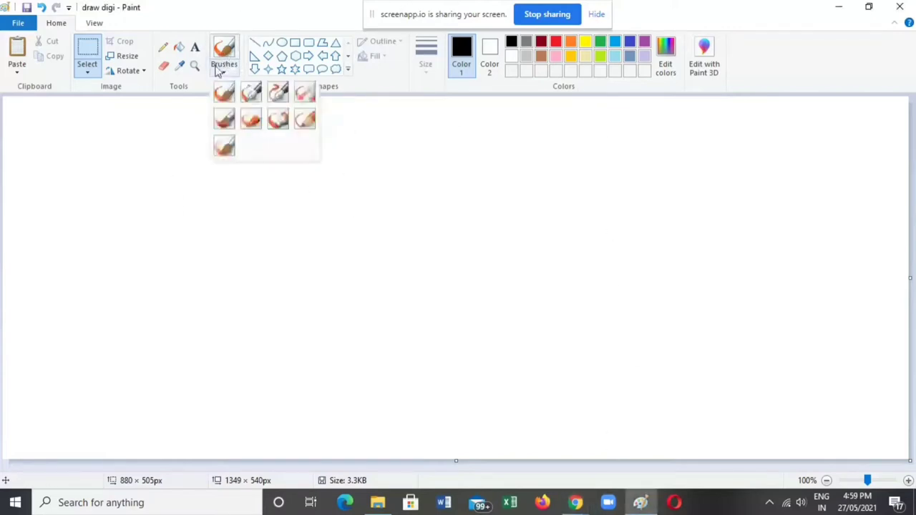
{"action": "left_click", "coordinate": [278, 119]}
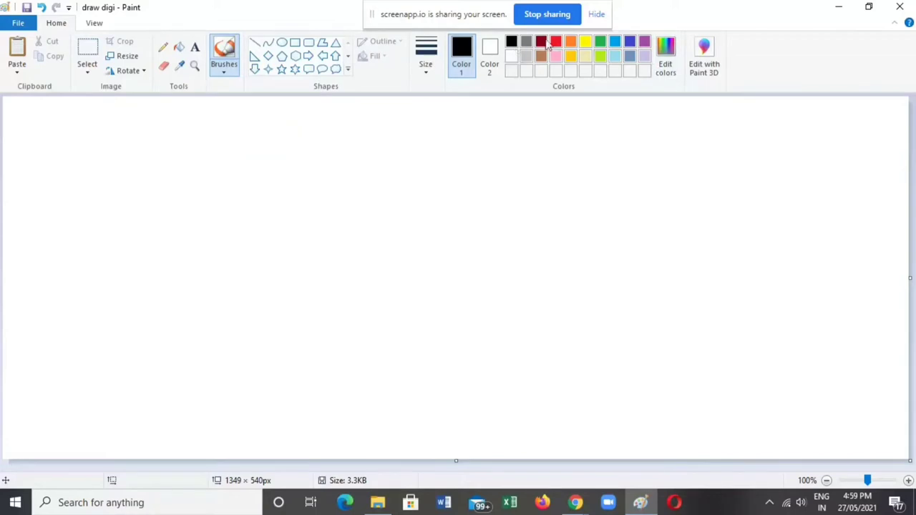
Define black (RGB 0, 0, 0) as a custom color and apply it as Color 1.
{"action": "left_click", "coordinate": [528, 41]}
{"action": "left_click", "coordinate": [587, 44]}
{"action": "left_click", "coordinate": [665, 58]}
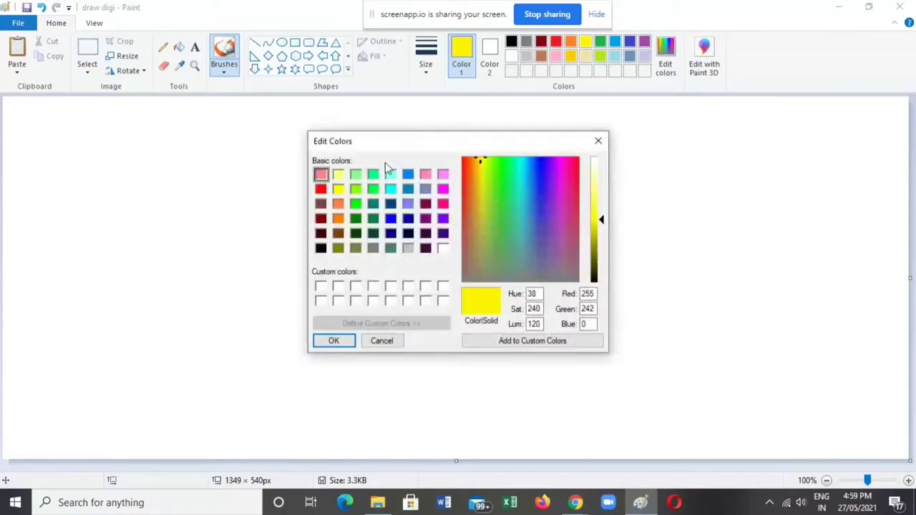
{"action": "left_click_drag", "start_coordinate": [484, 179], "coordinate": [562, 185]}
{"action": "left_click_drag", "start_coordinate": [541, 267], "coordinate": [581, 271]}
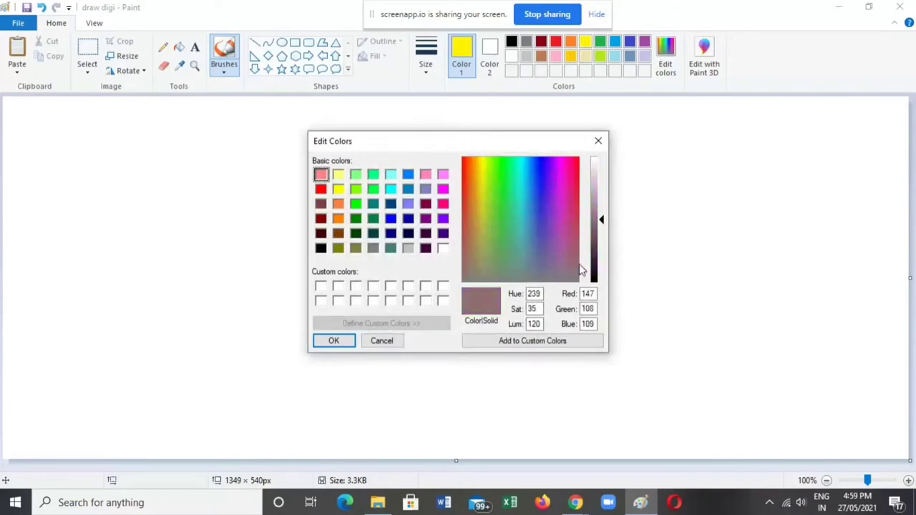
{"action": "left_click_drag", "start_coordinate": [603, 222], "coordinate": [601, 285]}
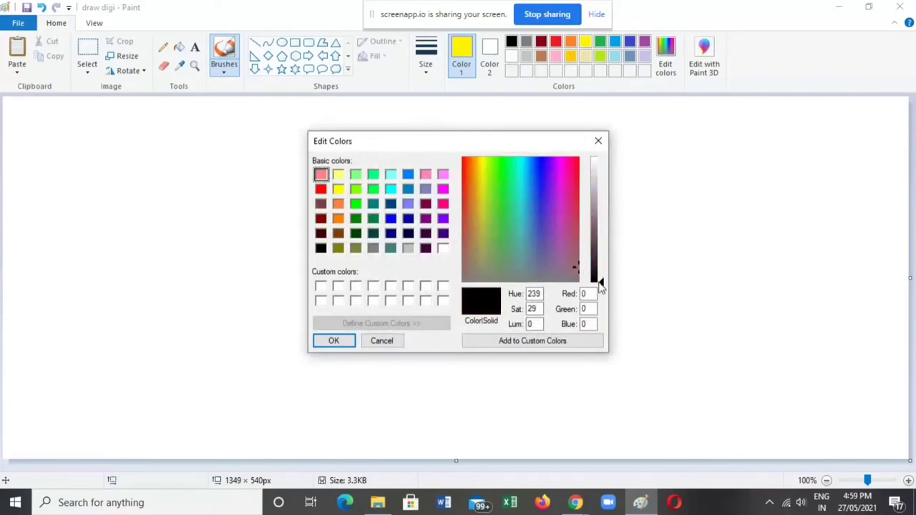
{"action": "left_click", "coordinate": [551, 341]}
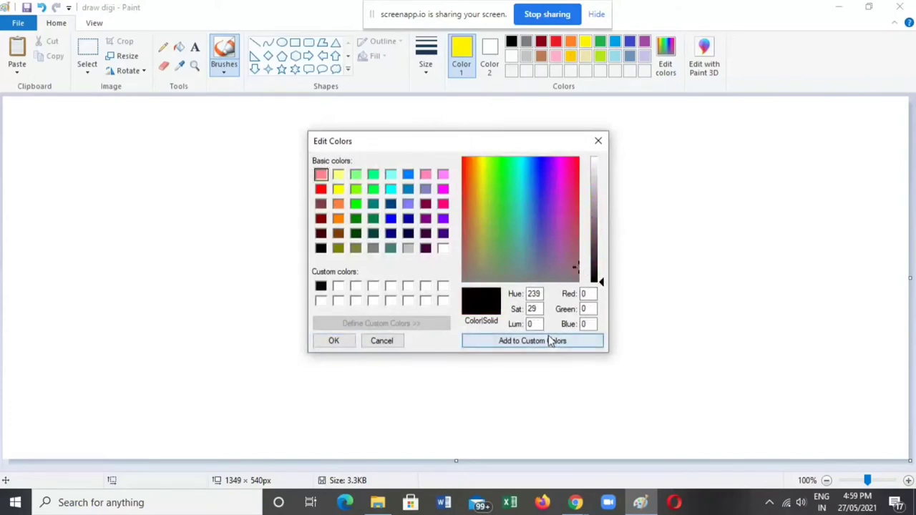
{"action": "left_click", "coordinate": [335, 340]}
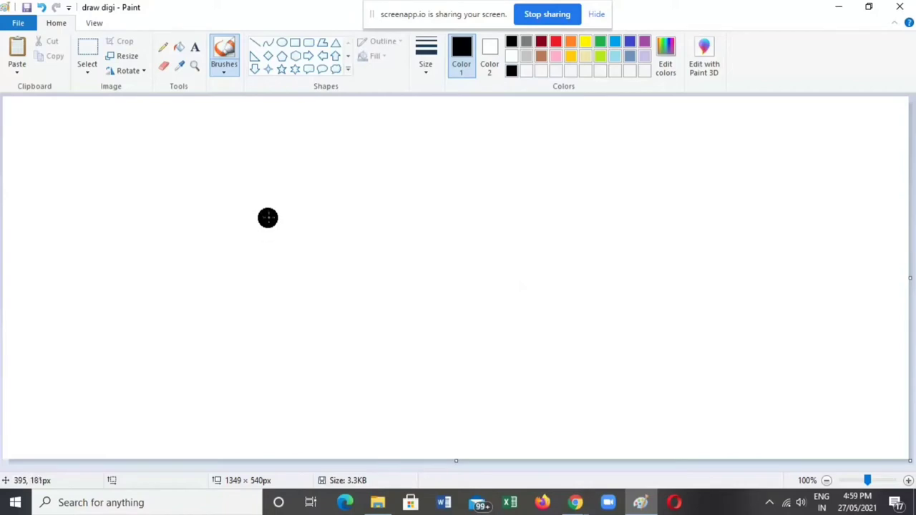
Draw two rough circles side by side on the canvas with the black marker.
{"action": "mouse_move", "coordinate": [304, 181]}
{"action": "left_mouse_down"}
{"action": "mouse_move", "coordinate": [207, 258]}
{"action": "mouse_move", "coordinate": [370, 241]}
{"action": "mouse_move", "coordinate": [305, 174]}
{"action": "mouse_move", "coordinate": [383, 231]}
{"action": "left_mouse_up"}
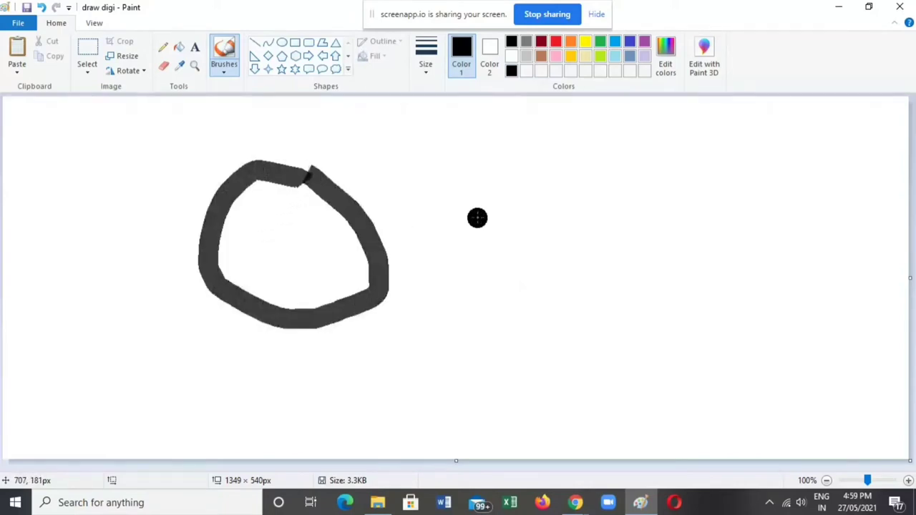
{"action": "mouse_move", "coordinate": [526, 169]}
{"action": "left_mouse_down"}
{"action": "mouse_move", "coordinate": [496, 168]}
{"action": "mouse_move", "coordinate": [492, 320]}
{"action": "mouse_move", "coordinate": [591, 237]}
{"action": "mouse_move", "coordinate": [469, 164]}
{"action": "left_mouse_up"}
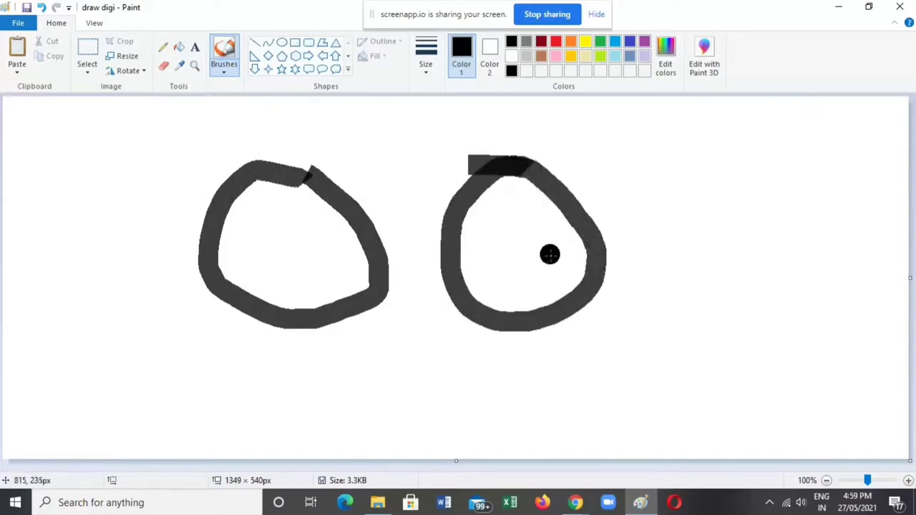
{"action": "scroll", "coordinate": [566, 261], "scroll_direction": "up", "scroll_amount": 4, "text": "ctrl"}
{"action": "scroll", "coordinate": [566, 265], "scroll_direction": "down", "scroll_amount": 3, "text": "ctrl"}
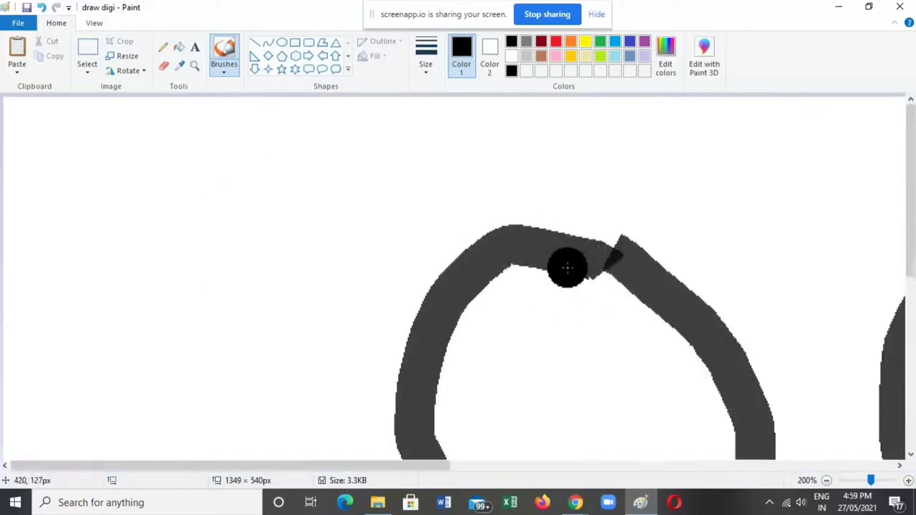
{"action": "left_click_drag", "start_coordinate": [425, 466], "coordinate": [482, 467]}
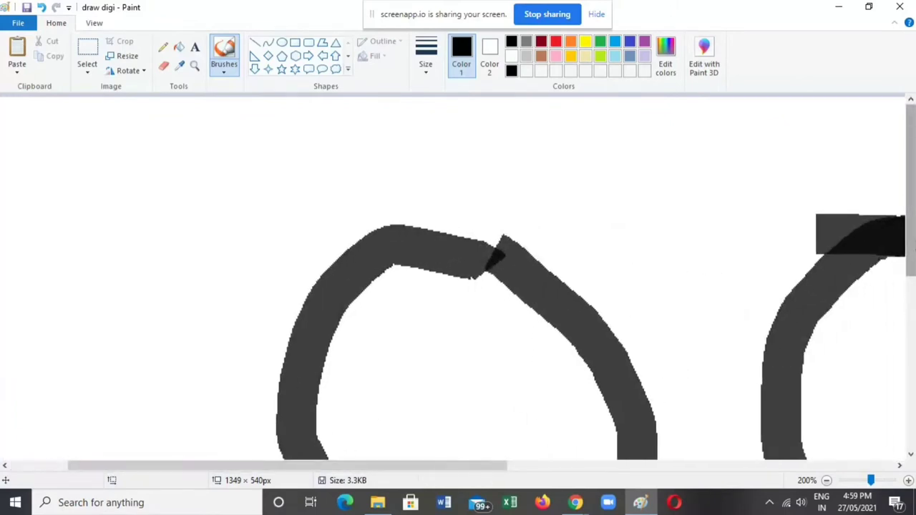
{"action": "scroll", "coordinate": [891, 236], "scroll_direction": "down", "scroll_amount": 3}
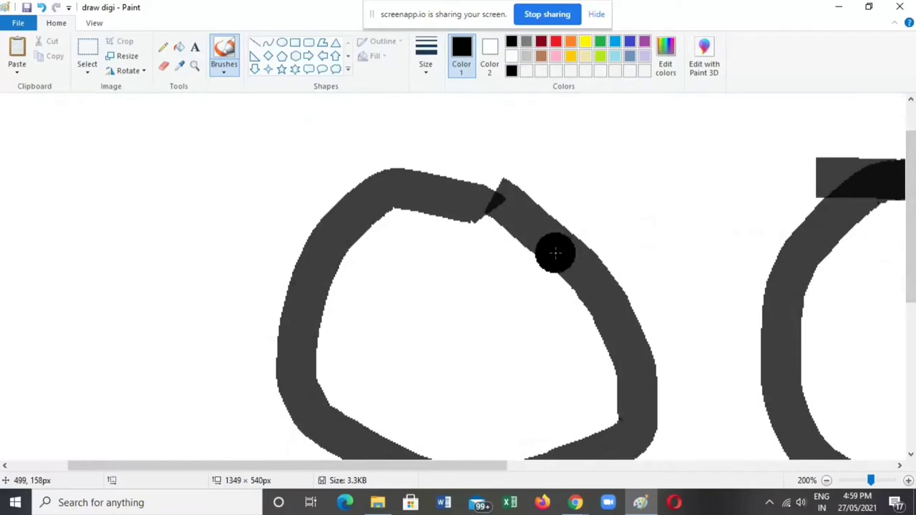
{"action": "scroll", "coordinate": [554, 251], "scroll_direction": "up", "scroll_amount": 1, "text": "ctrl"}
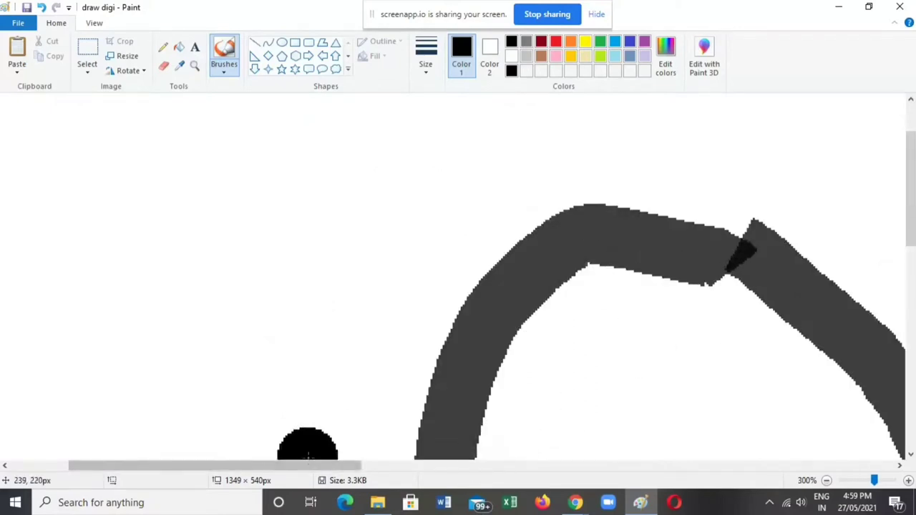
{"action": "left_click_drag", "start_coordinate": [316, 467], "coordinate": [387, 471]}
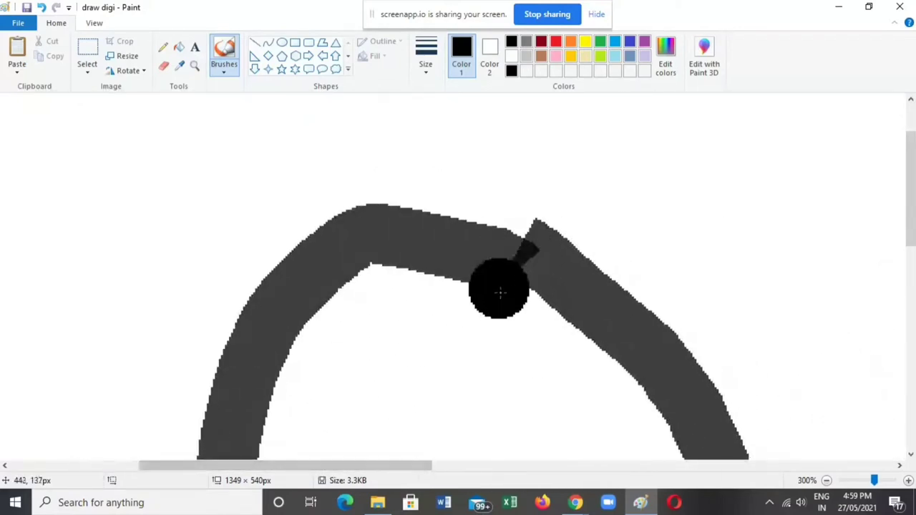
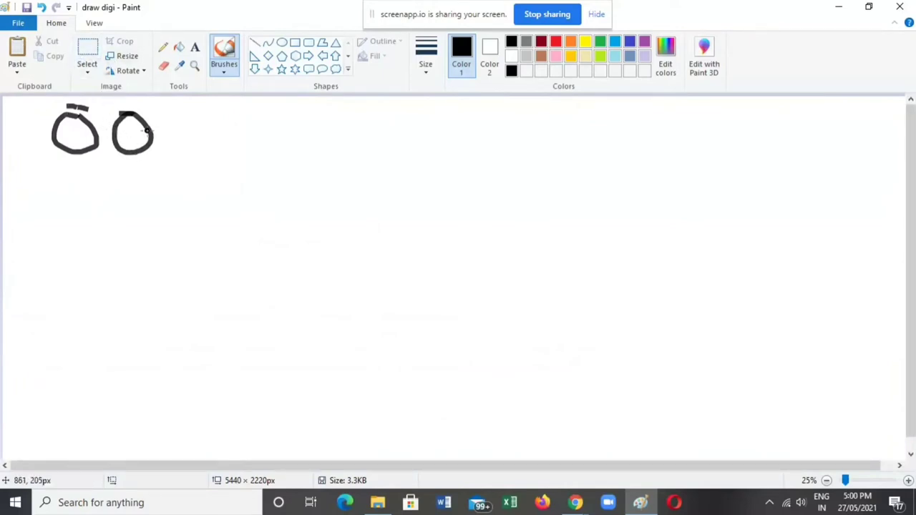
Select an area of about 901 × 373 px around the two circles and remove it from the canvas.
{"action": "left_click", "coordinate": [89, 53]}
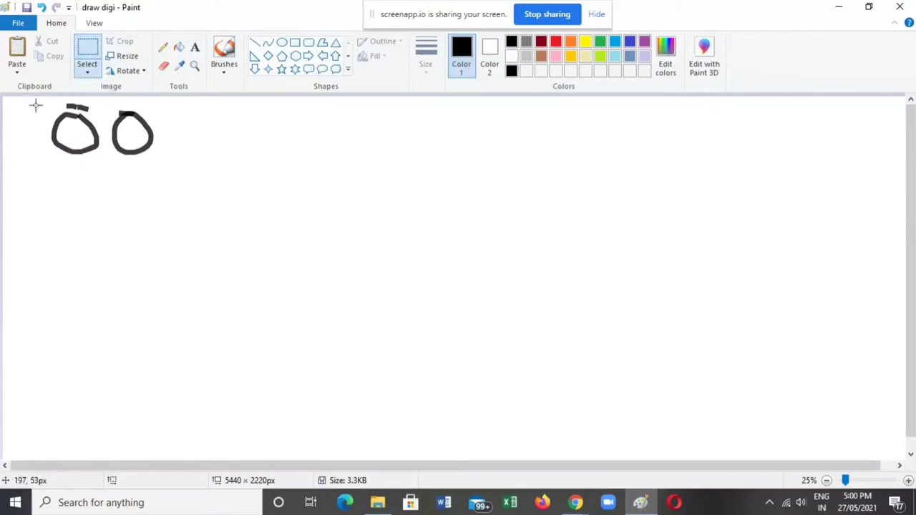
{"action": "left_click_drag", "start_coordinate": [35, 106], "coordinate": [187, 166]}
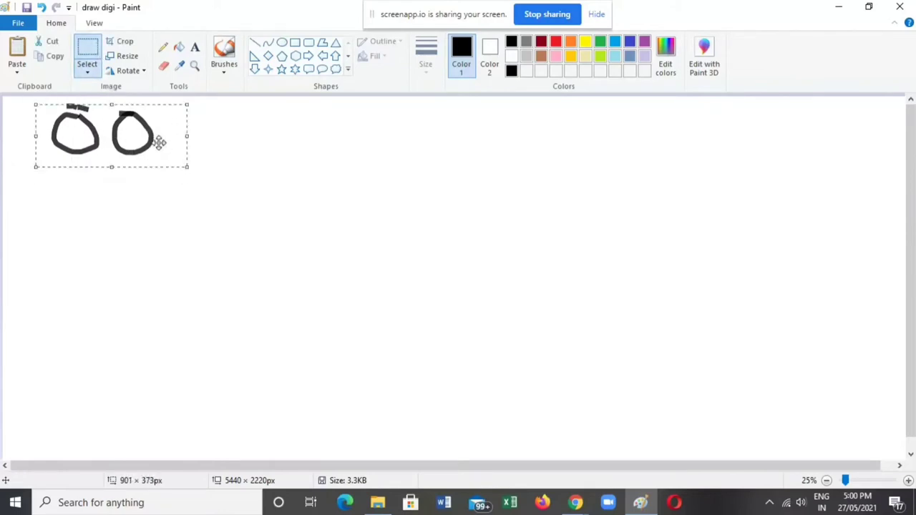
{"action": "right_click", "coordinate": [159, 141]}
{"action": "left_click", "coordinate": [181, 149]}
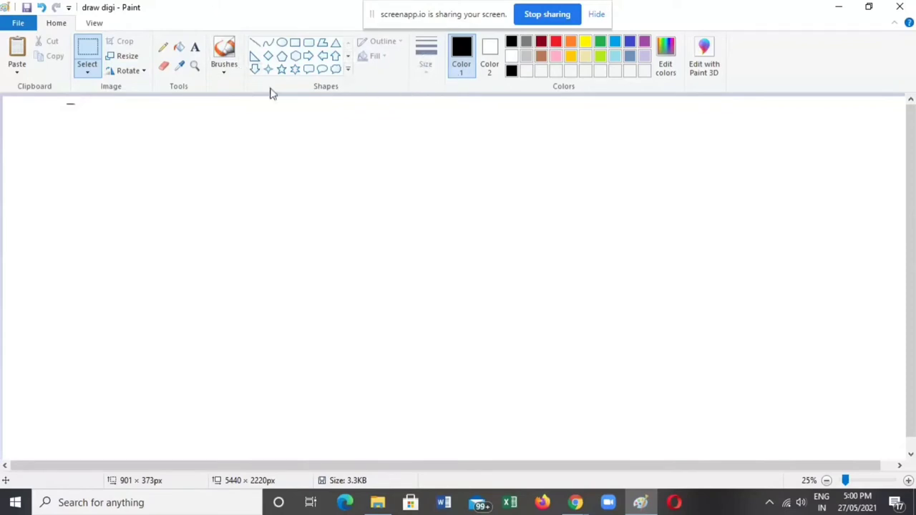
Switch back to the Marker brush and set it to the thickest line size.
{"action": "left_click_drag", "start_coordinate": [325, 143], "coordinate": [328, 323]}
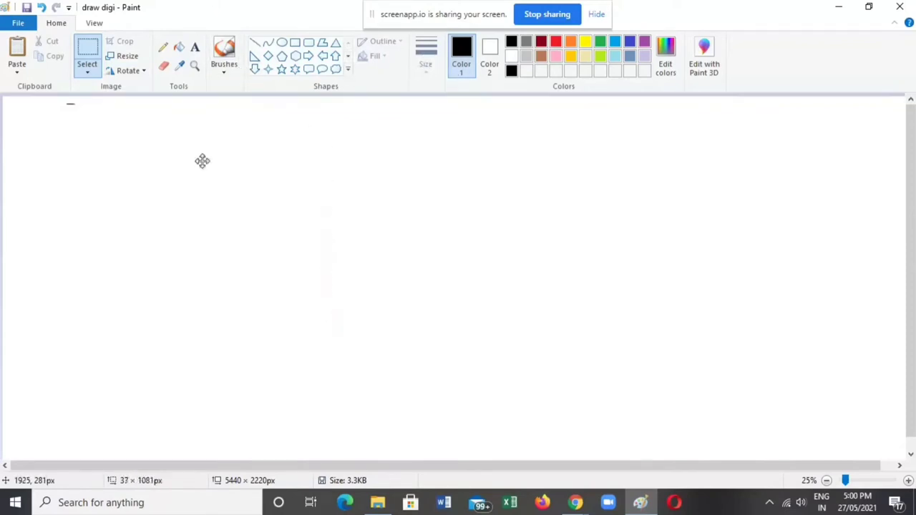
{"action": "left_click", "coordinate": [224, 54]}
{"action": "left_click", "coordinate": [435, 63]}
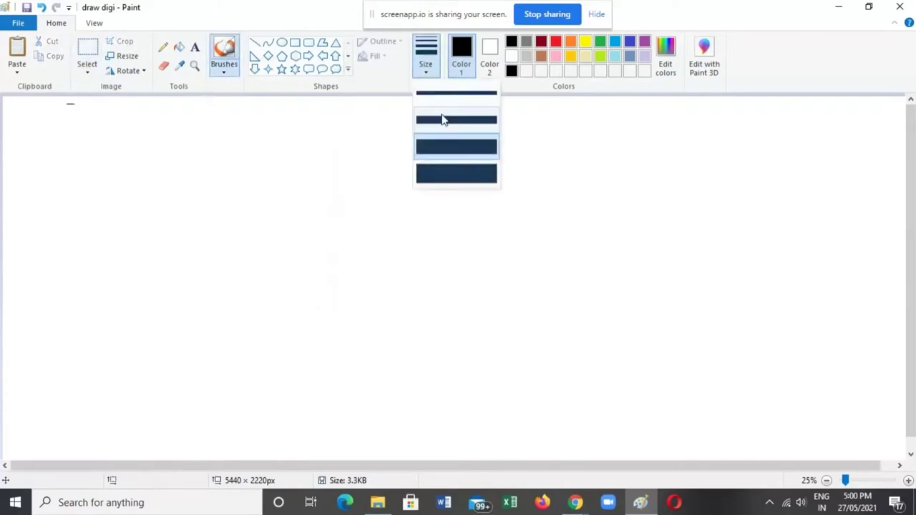
{"action": "left_click", "coordinate": [449, 172]}
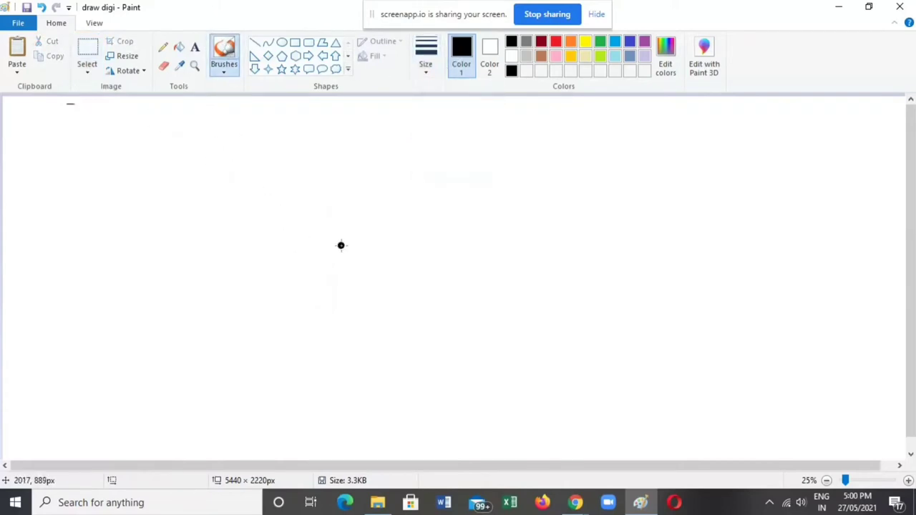
{"action": "scroll", "coordinate": [341, 246], "scroll_direction": "up", "scroll_amount": 1}
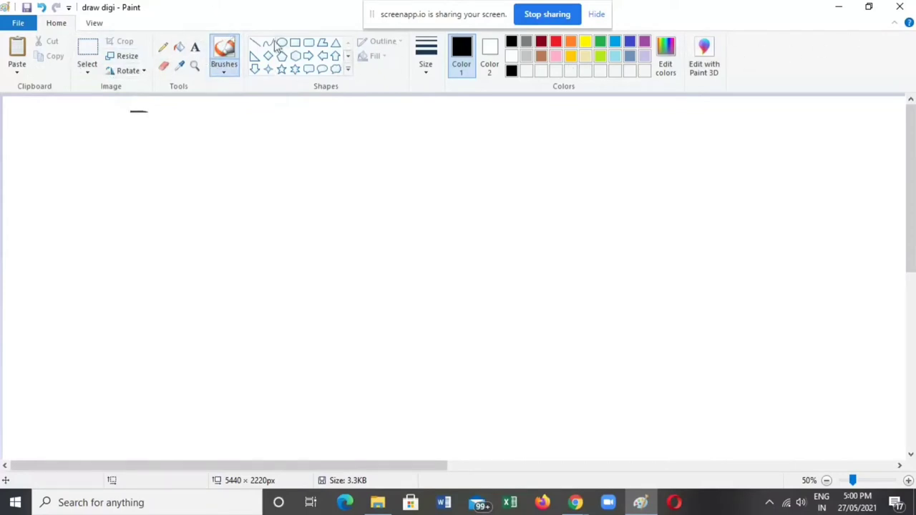
{"action": "left_click", "coordinate": [347, 57]}
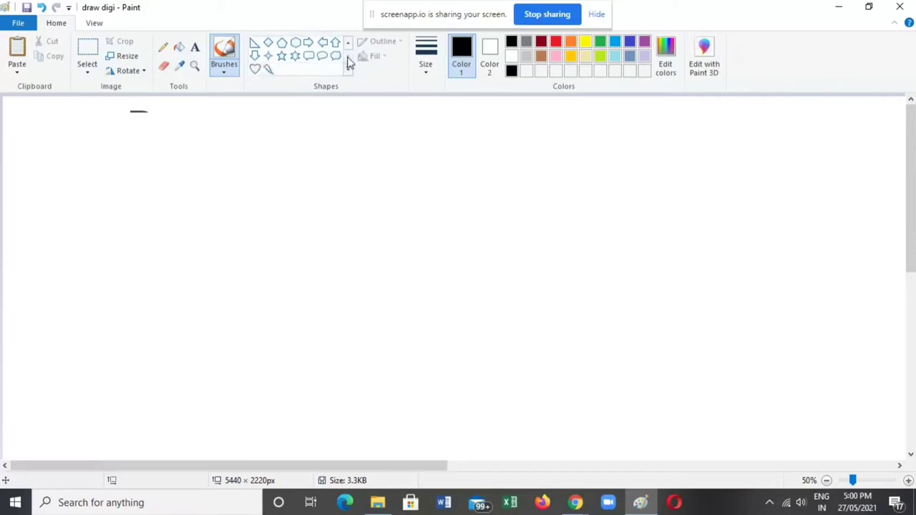
{"action": "left_click", "coordinate": [348, 43]}
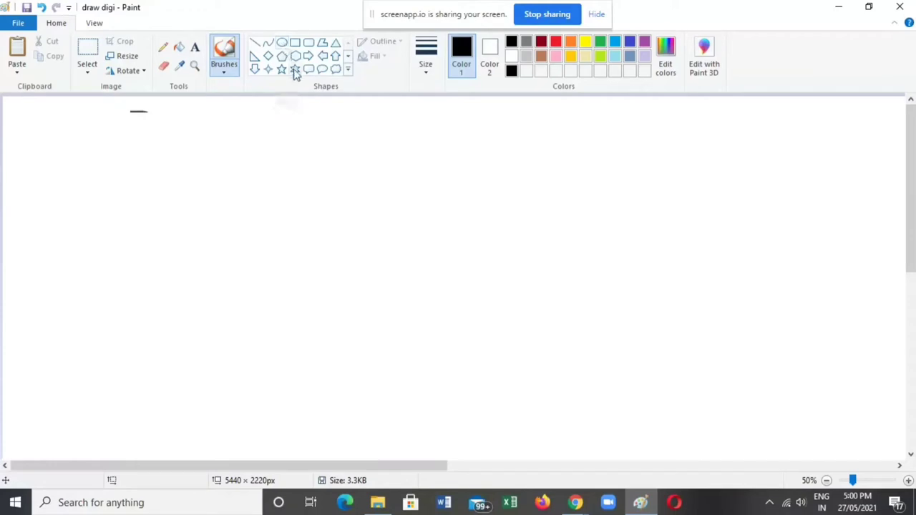
{"action": "left_click", "coordinate": [282, 43]}
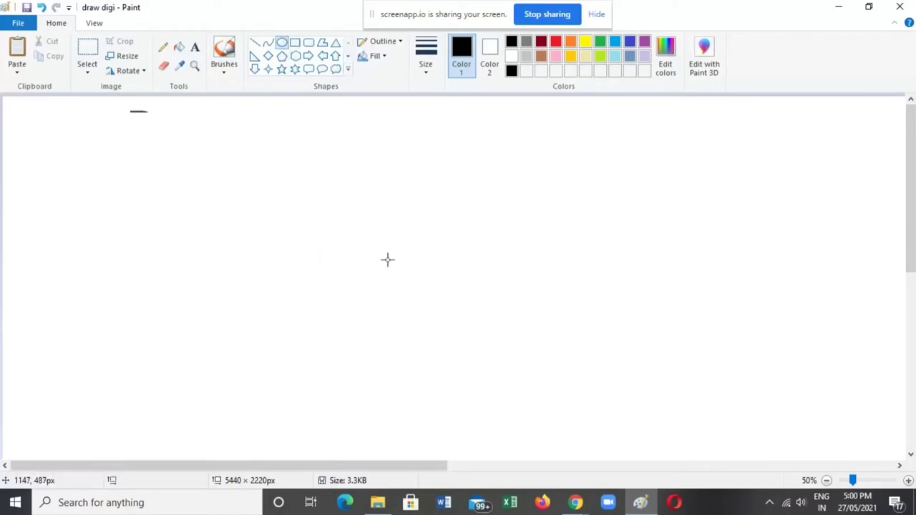
Erase the leftover short black stroke near the upper edge of the canvas.
{"action": "scroll", "coordinate": [387, 259], "scroll_direction": "up", "scroll_amount": 1}
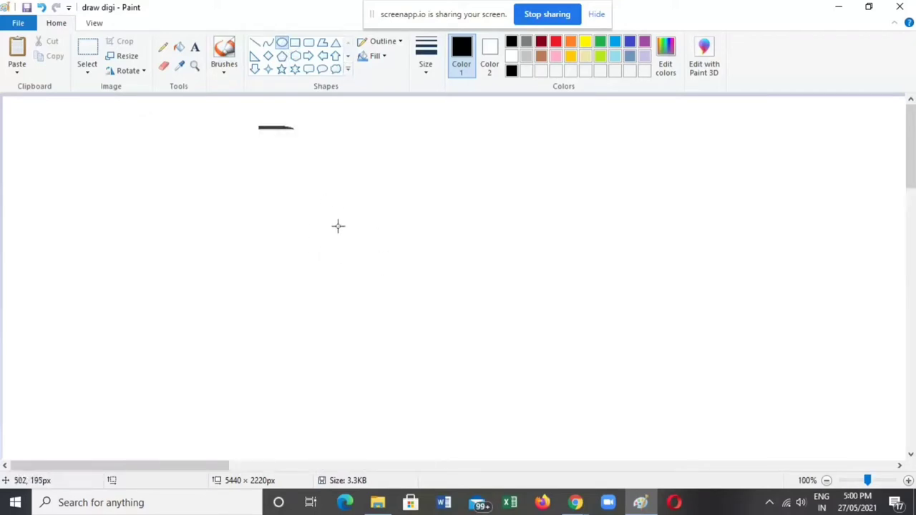
{"action": "left_click", "coordinate": [166, 65]}
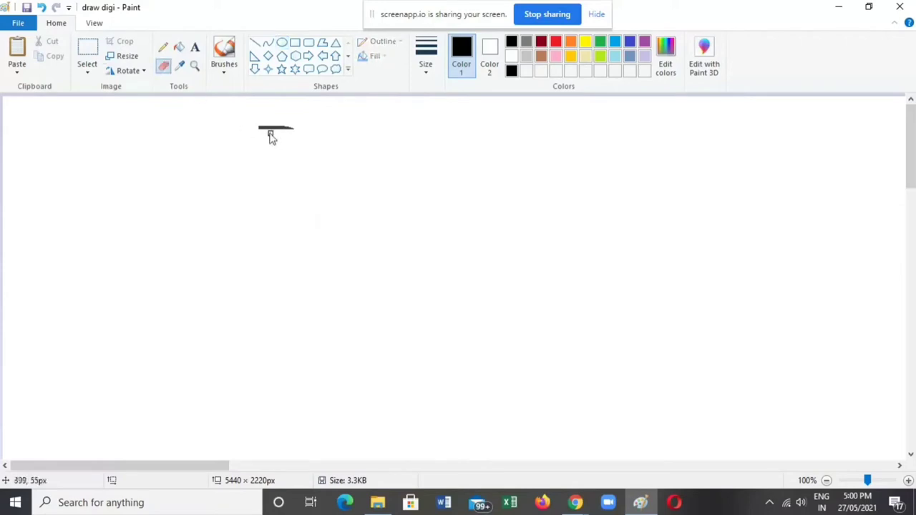
{"action": "left_click_drag", "start_coordinate": [266, 131], "coordinate": [294, 129]}
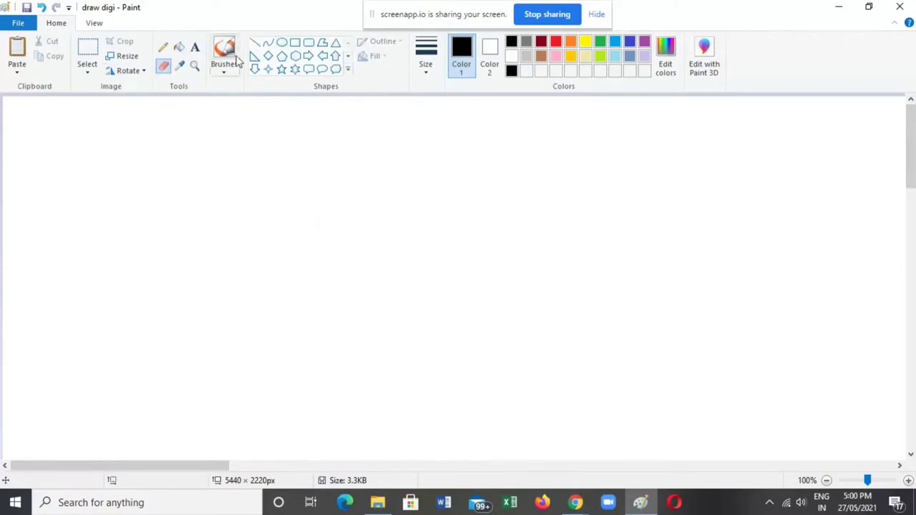
Draw a black circle outline of about 228 × 221 px on the blank canvas with the Oval shape.
{"action": "left_click", "coordinate": [166, 53]}
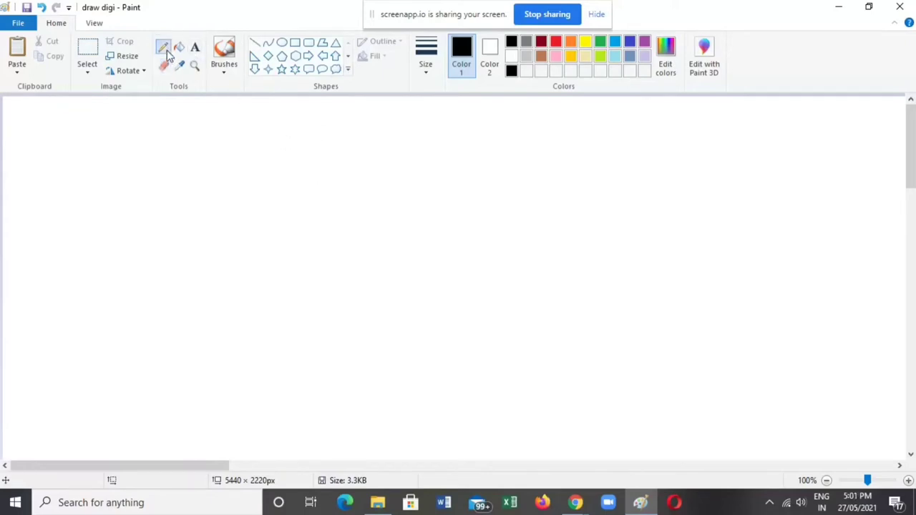
{"action": "left_click", "coordinate": [226, 51]}
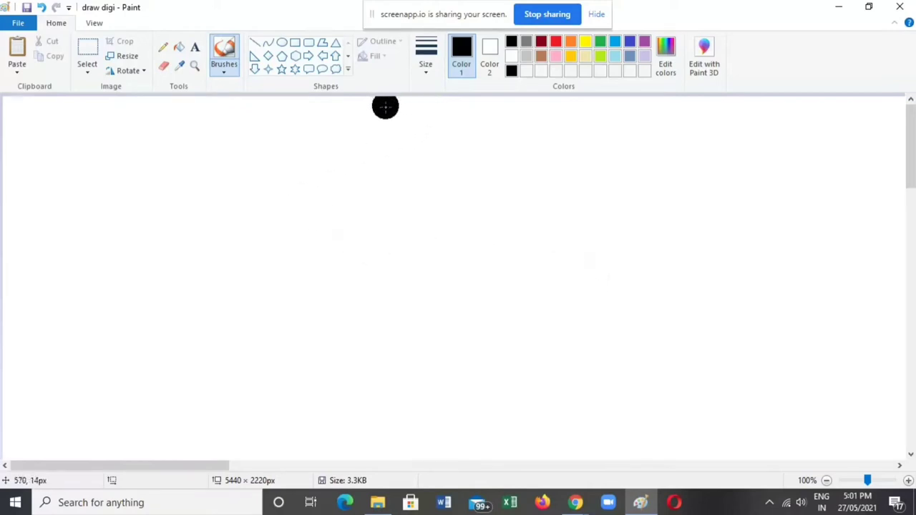
{"action": "left_click", "coordinate": [282, 43]}
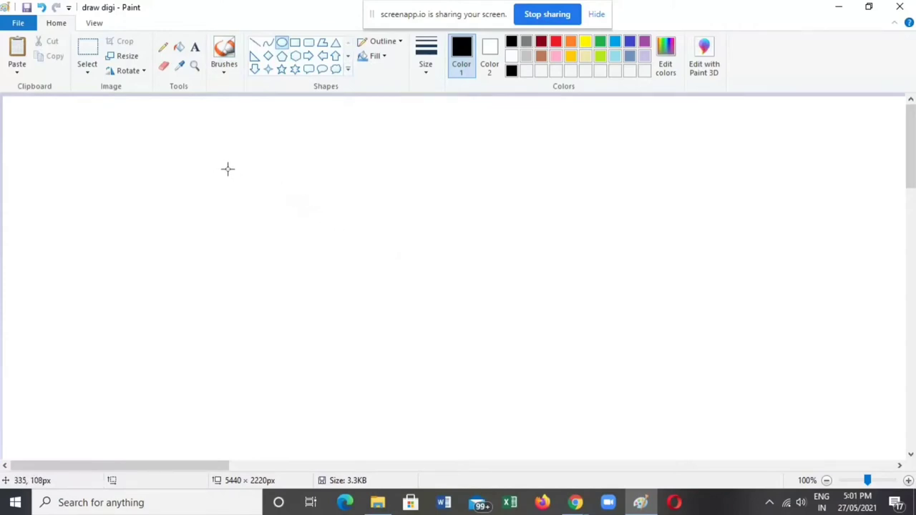
{"action": "left_click_drag", "start_coordinate": [228, 169], "coordinate": [384, 321]}
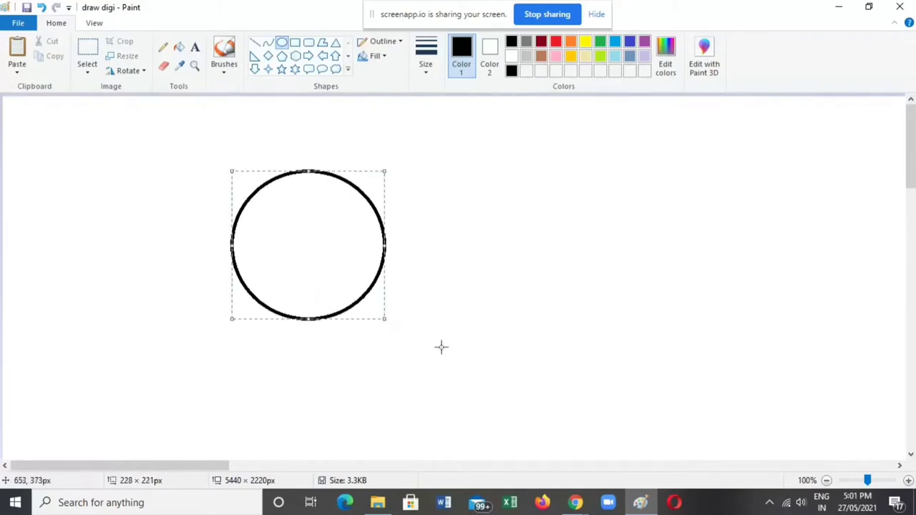
Set Color 1 to yellow and deselect the circle, keeping its outline black.
{"action": "left_click", "coordinate": [546, 57]}
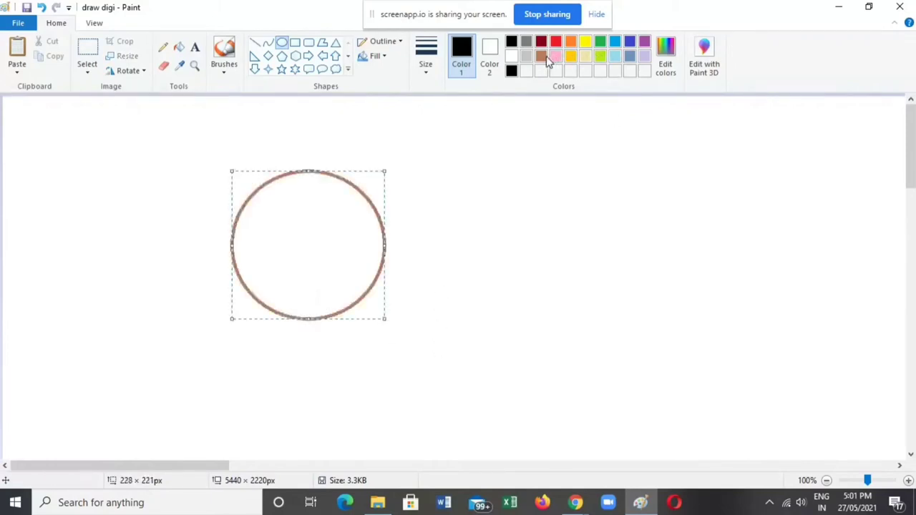
{"action": "left_click", "coordinate": [571, 58]}
{"action": "left_click", "coordinate": [585, 42]}
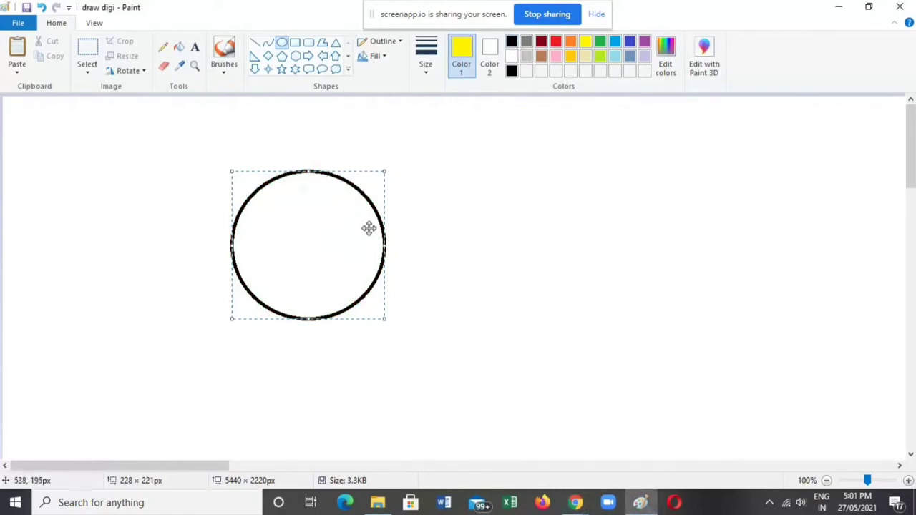
{"action": "left_click", "coordinate": [494, 249]}
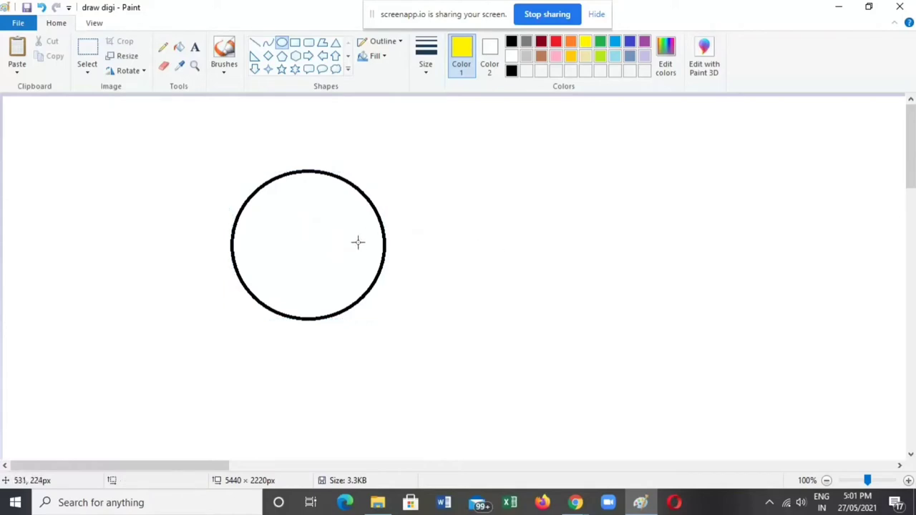
Draw a yellow rounded rectangular callout of about 388 × 249 px beside the black circle.
{"action": "left_click_drag", "start_coordinate": [345, 228], "coordinate": [344, 228]}
{"action": "scroll", "coordinate": [296, 64], "scroll_direction": "down", "scroll_amount": 1}
{"action": "scroll", "coordinate": [162, 90], "scroll_direction": "up", "scroll_amount": 1}
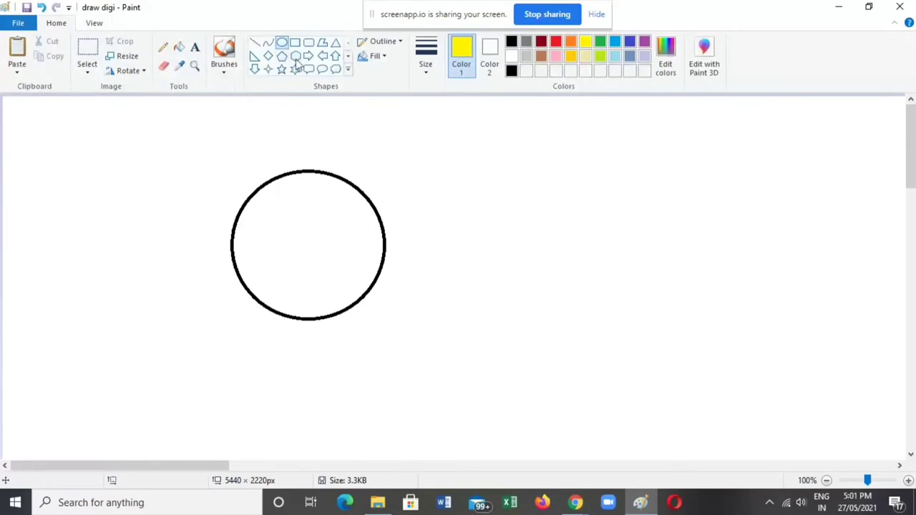
{"action": "scroll", "coordinate": [330, 63], "scroll_direction": "down", "scroll_amount": 1}
{"action": "scroll", "coordinate": [317, 68], "scroll_direction": "up", "scroll_amount": 1}
{"action": "left_click", "coordinate": [310, 70]}
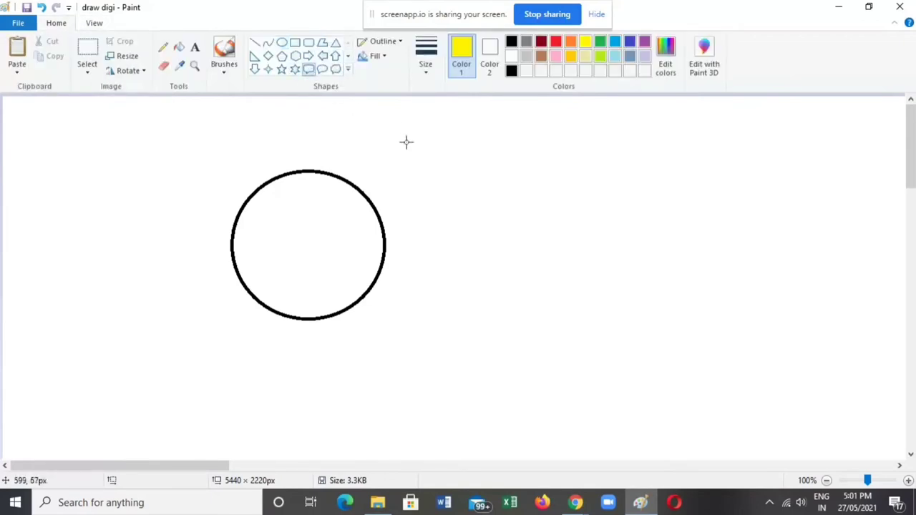
{"action": "left_click_drag", "start_coordinate": [468, 161], "coordinate": [728, 329]}
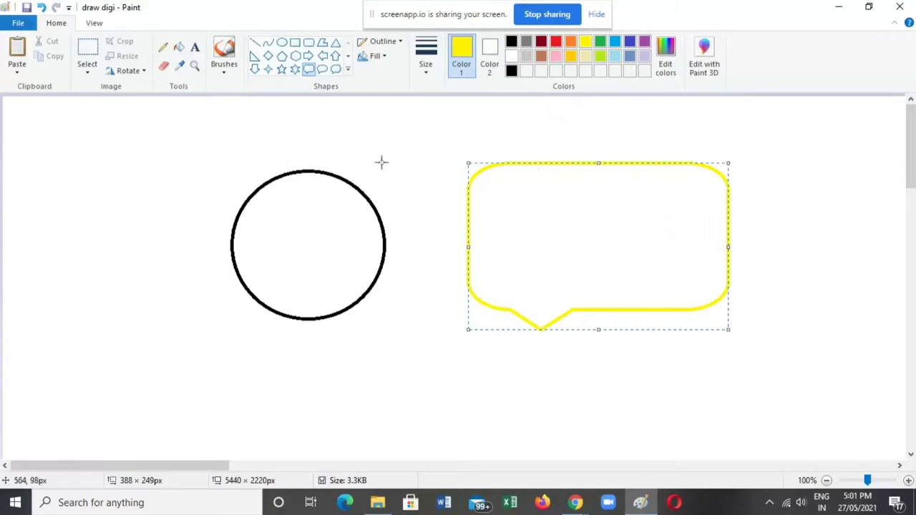
Add a text box of about 344 × 147 px inside the callout, with "like" and "share subscribe" on two lines.
{"action": "left_click", "coordinate": [194, 47]}
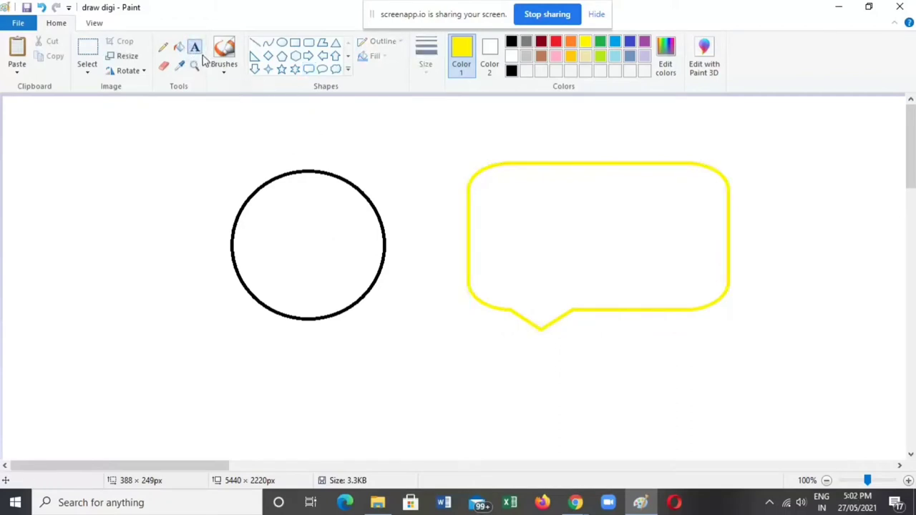
{"action": "left_click", "coordinate": [481, 183]}
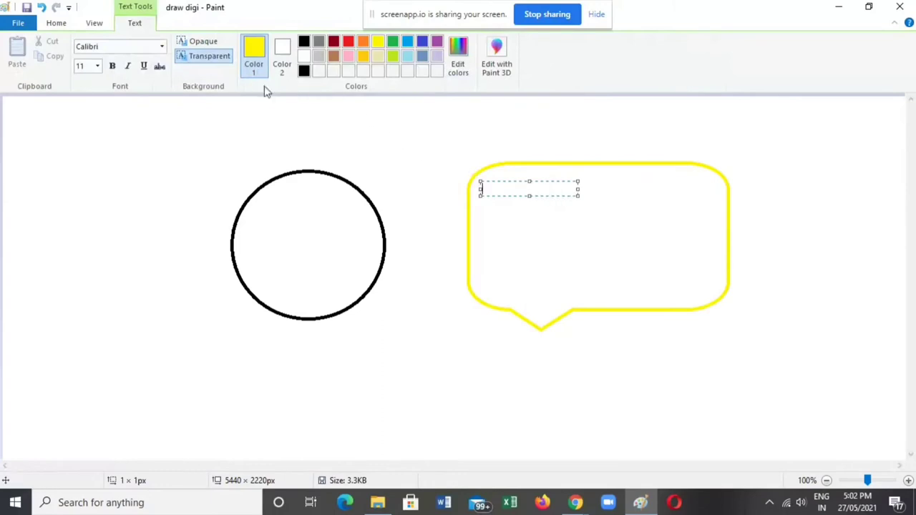
{"action": "left_click_drag", "start_coordinate": [577, 193], "coordinate": [710, 278]}
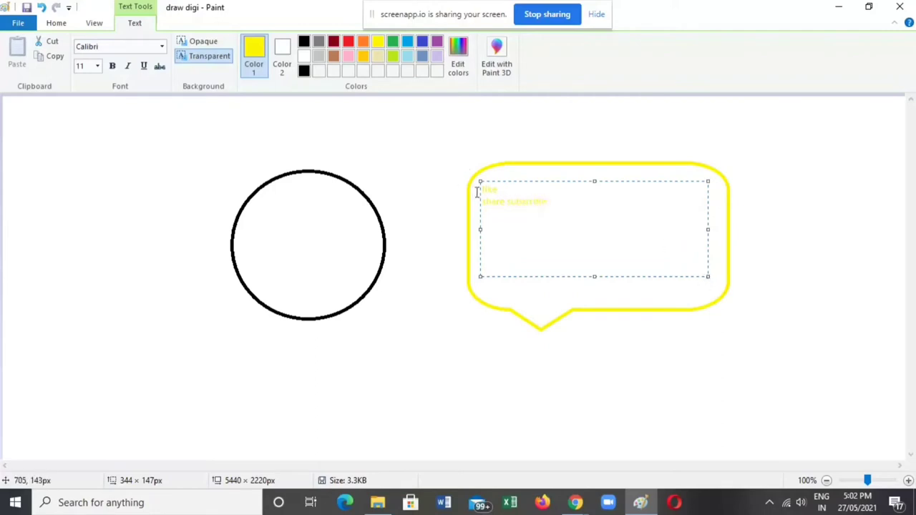
Try to make the callout text bold and underlined at font size 18, then 72, without selecting the text.
{"action": "left_click", "coordinate": [112, 67]}
{"action": "left_click", "coordinate": [143, 67]}
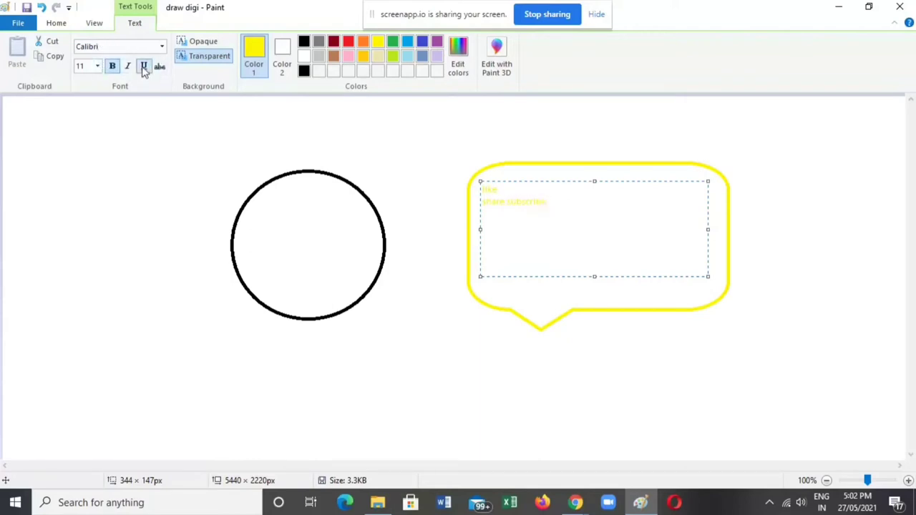
{"action": "left_click", "coordinate": [98, 66]}
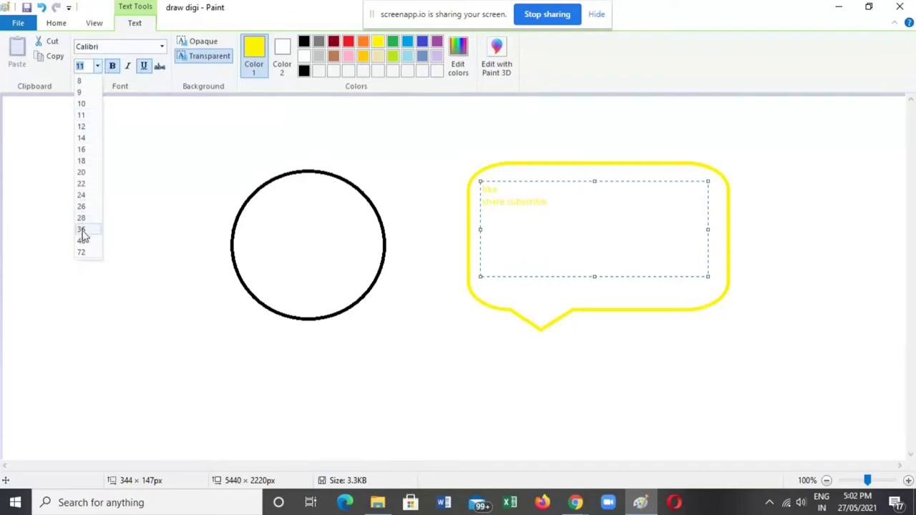
{"action": "left_click", "coordinate": [83, 161]}
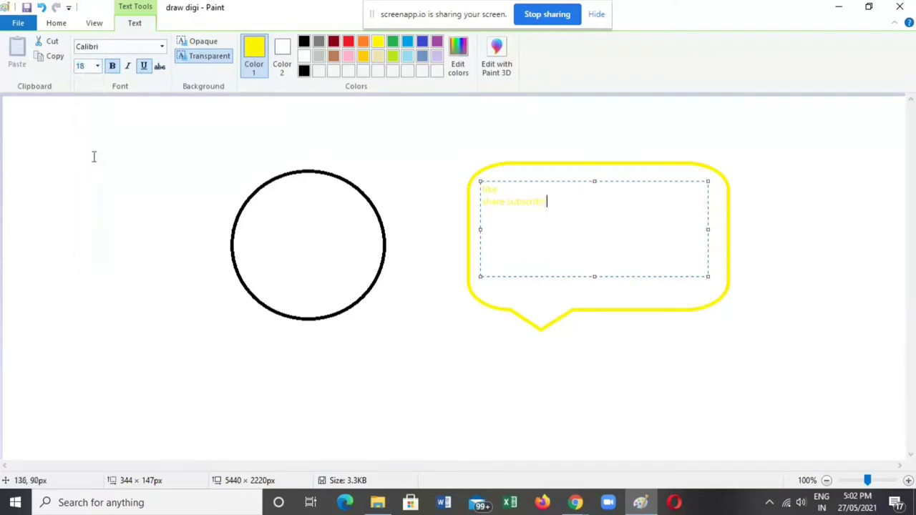
{"action": "left_click", "coordinate": [98, 65]}
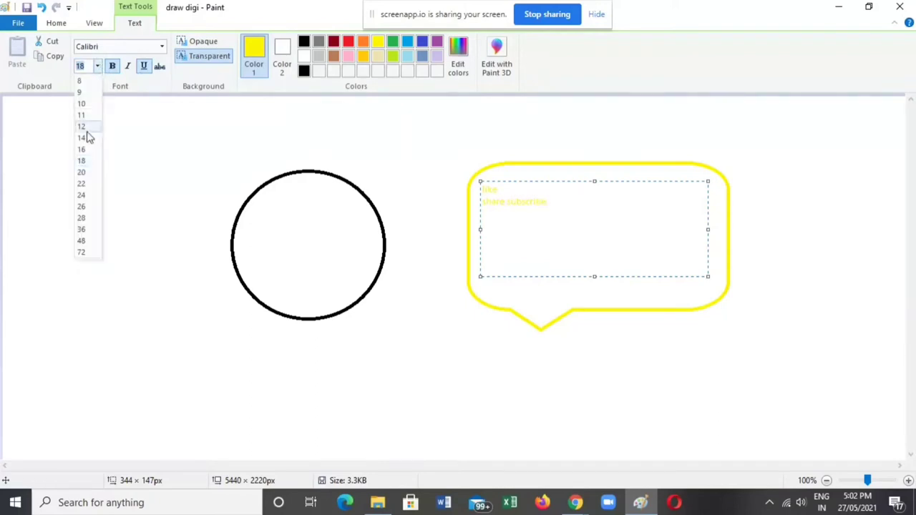
{"action": "left_click", "coordinate": [83, 252]}
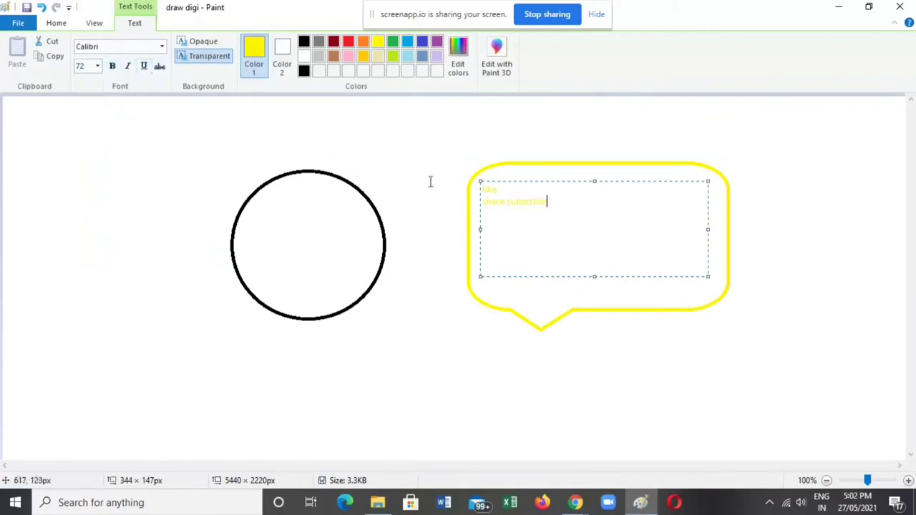
Select both lines of the callout text and try font sizes 18, 72, 22, 18 and 26, settling on size 36.
{"action": "left_click_drag", "start_coordinate": [565, 204], "coordinate": [481, 185]}
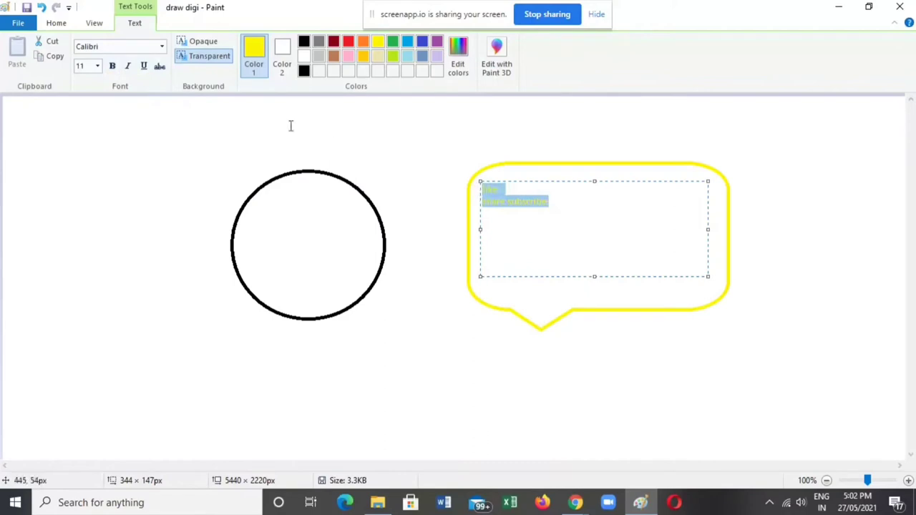
{"action": "left_click", "coordinate": [97, 66]}
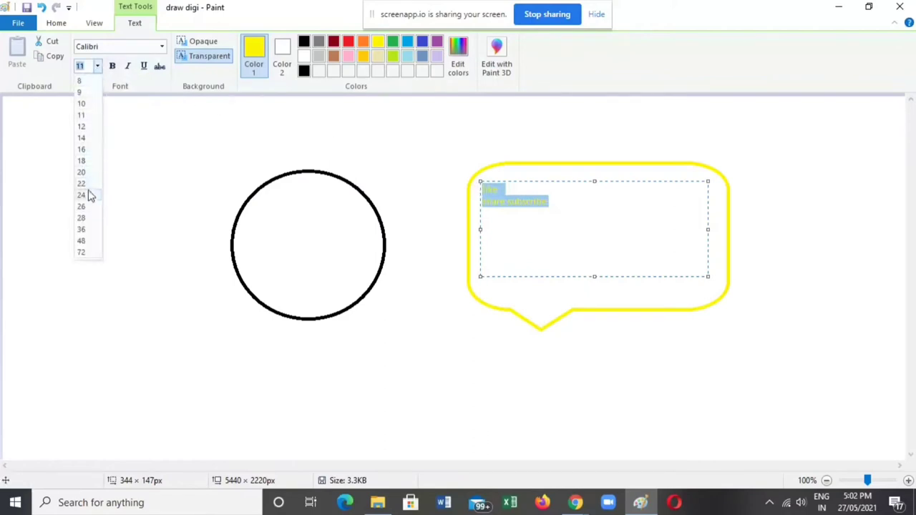
{"action": "left_click", "coordinate": [85, 162]}
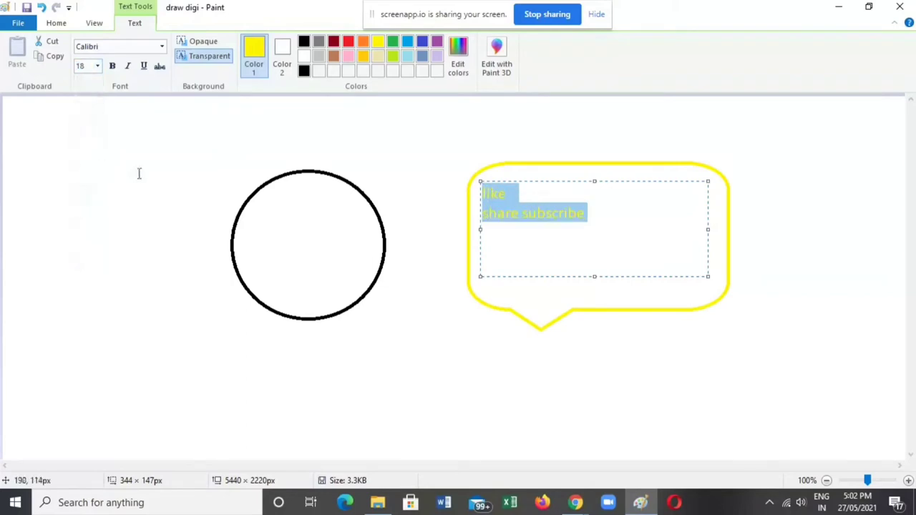
{"action": "left_click", "coordinate": [97, 66]}
{"action": "left_click", "coordinate": [82, 255]}
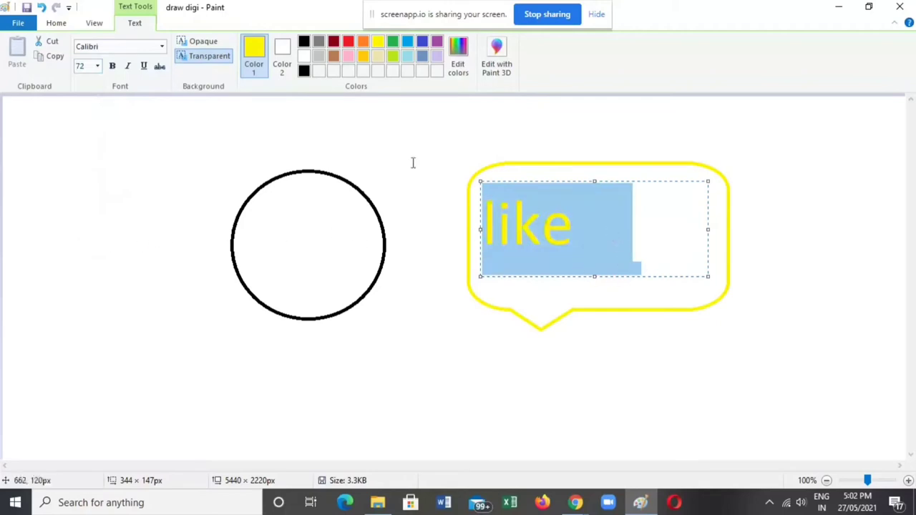
{"action": "left_click", "coordinate": [99, 67]}
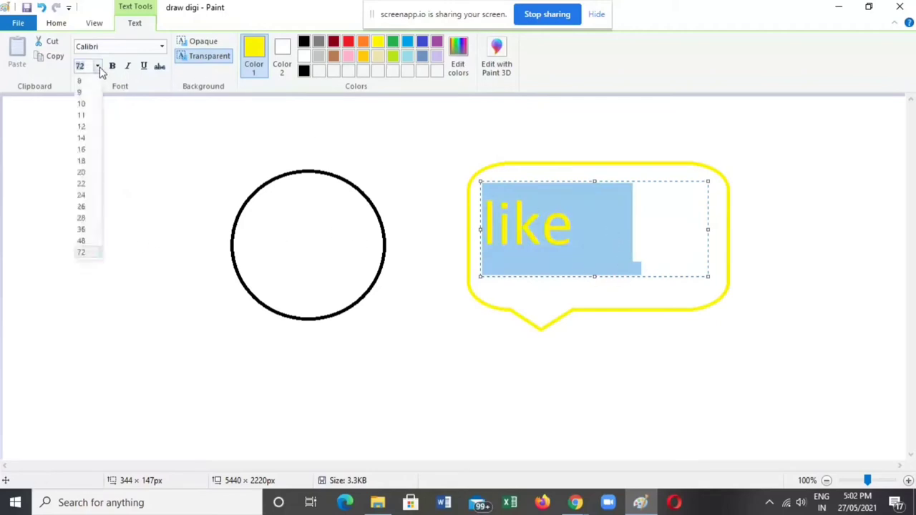
{"action": "left_click", "coordinate": [88, 184]}
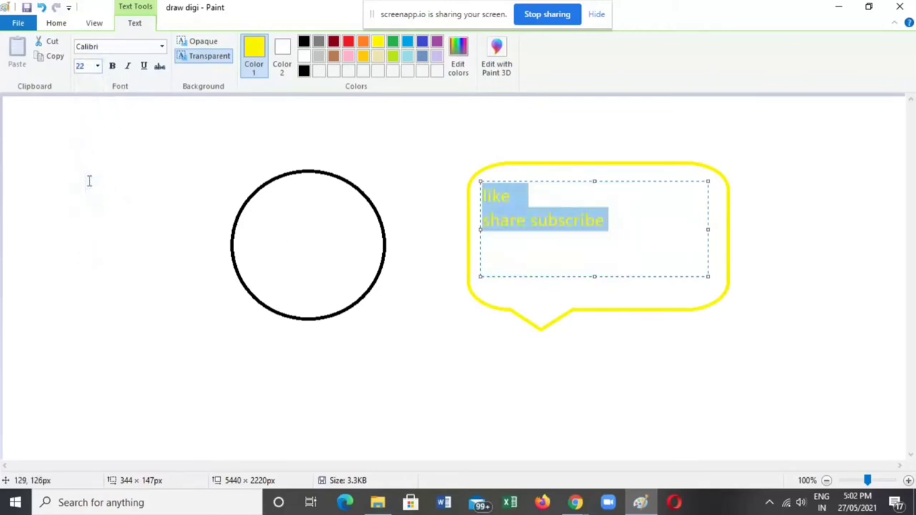
{"action": "left_click", "coordinate": [98, 66]}
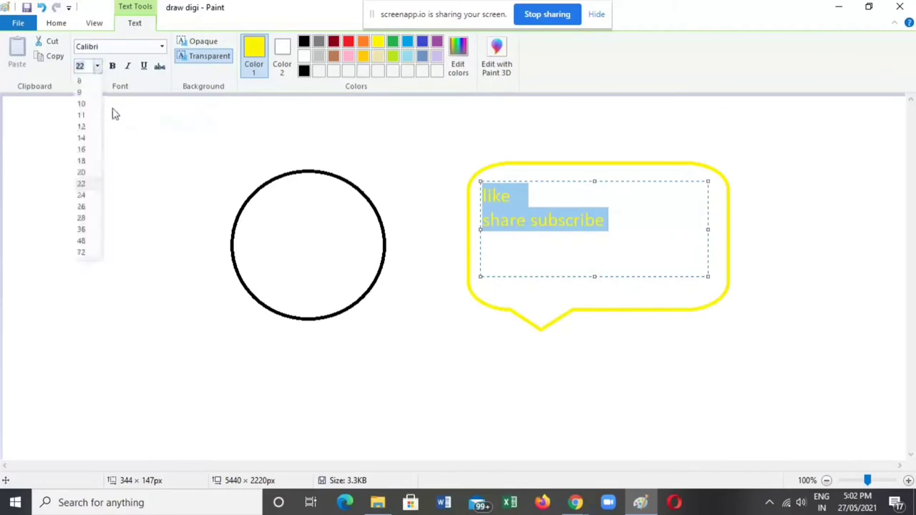
{"action": "left_click", "coordinate": [84, 160]}
{"action": "left_click", "coordinate": [98, 67]}
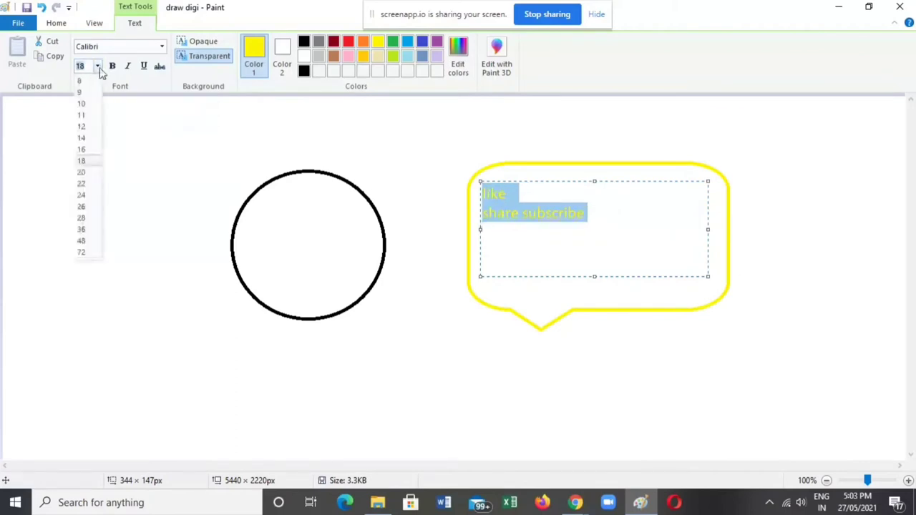
{"action": "left_click", "coordinate": [86, 207]}
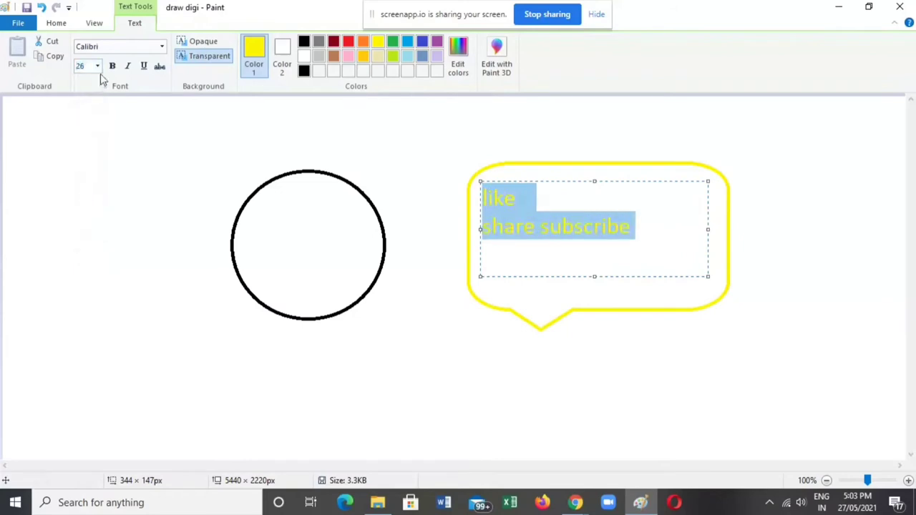
{"action": "left_click", "coordinate": [98, 67]}
{"action": "left_click", "coordinate": [89, 232]}
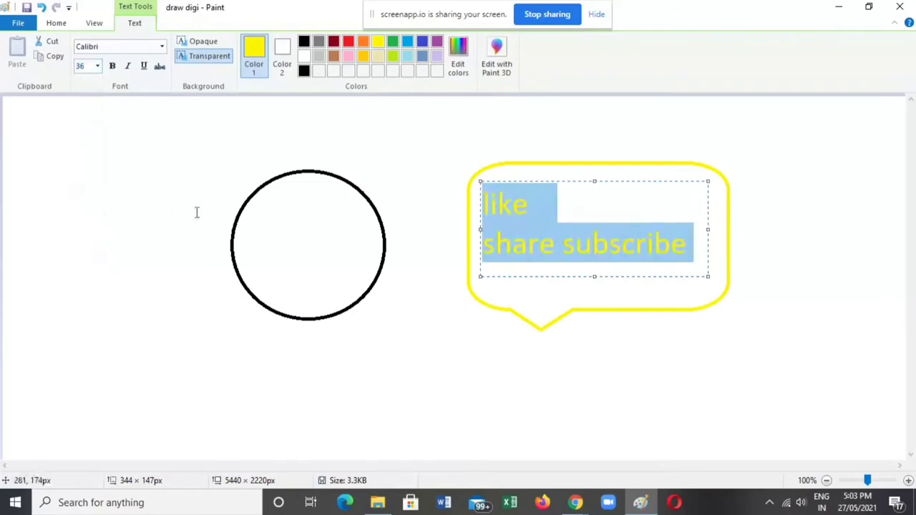
Recolor the selected callout text red and commit the text box.
{"action": "left_click", "coordinate": [350, 42]}
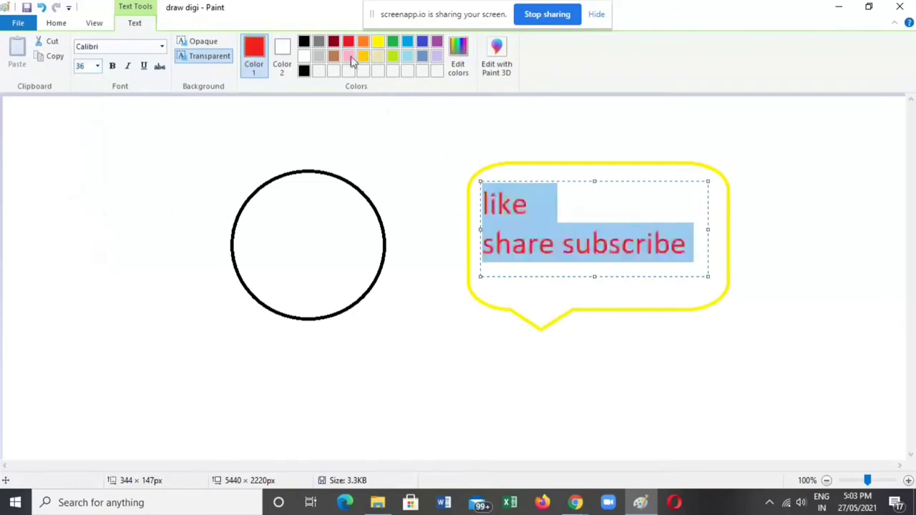
{"action": "left_click", "coordinate": [564, 321]}
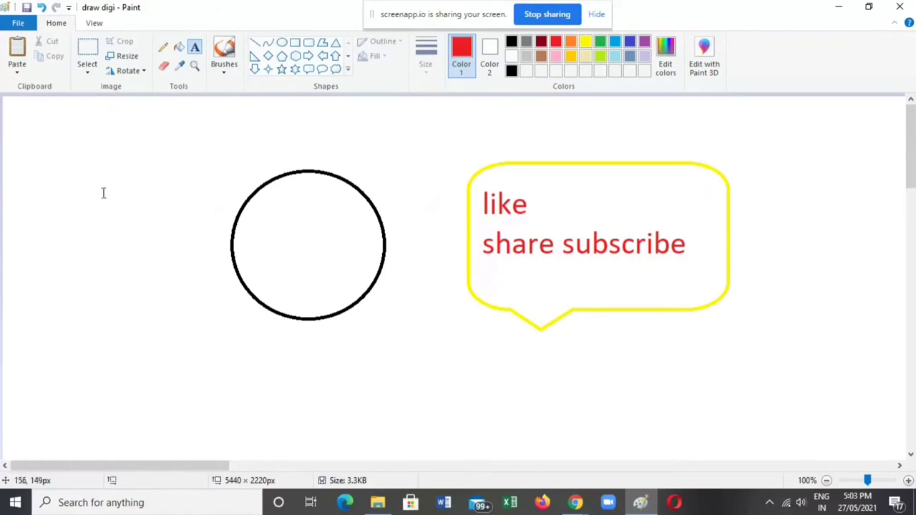
Erase parts of the black circle's outline, starting with the current eraser size and continuing with the largest one.
{"action": "left_click", "coordinate": [163, 65]}
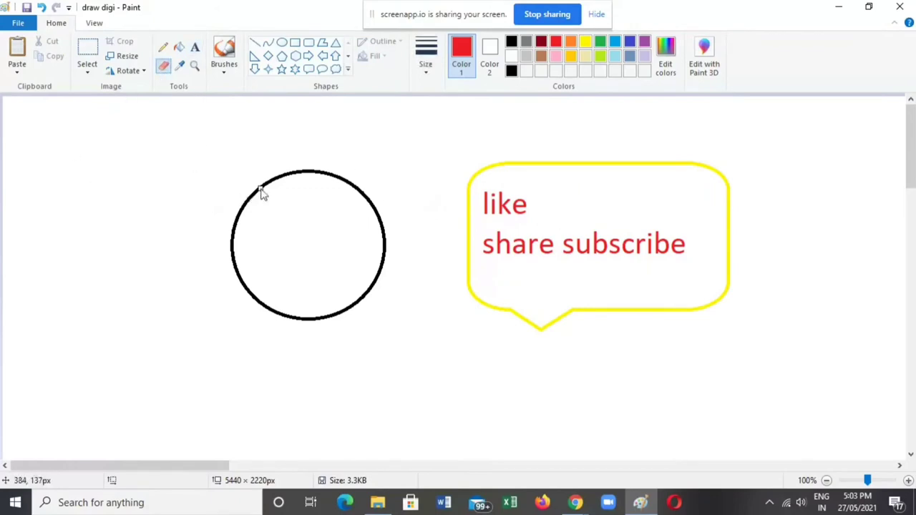
{"action": "mouse_move", "coordinate": [260, 193]}
{"action": "left_mouse_down"}
{"action": "mouse_move", "coordinate": [270, 177]}
{"action": "mouse_move", "coordinate": [262, 182]}
{"action": "mouse_move", "coordinate": [276, 198]}
{"action": "mouse_move", "coordinate": [272, 186]}
{"action": "left_mouse_up"}
{"action": "left_click", "coordinate": [422, 72]}
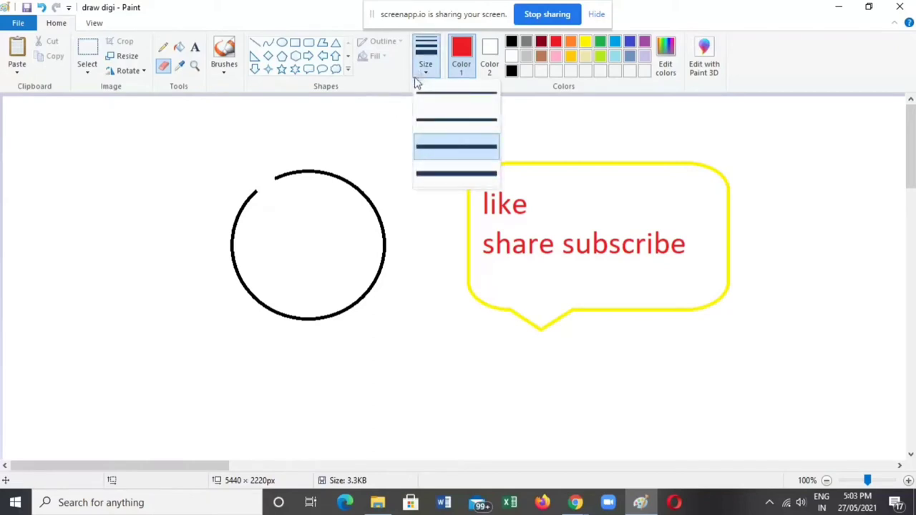
{"action": "left_click", "coordinate": [436, 177]}
{"action": "mouse_move", "coordinate": [287, 185]}
{"action": "left_mouse_down"}
{"action": "mouse_move", "coordinate": [381, 261]}
{"action": "mouse_move", "coordinate": [360, 215]}
{"action": "mouse_move", "coordinate": [377, 214]}
{"action": "mouse_move", "coordinate": [389, 242]}
{"action": "mouse_move", "coordinate": [377, 285]}
{"action": "mouse_move", "coordinate": [388, 260]}
{"action": "mouse_move", "coordinate": [365, 308]}
{"action": "mouse_move", "coordinate": [377, 265]}
{"action": "left_mouse_up"}
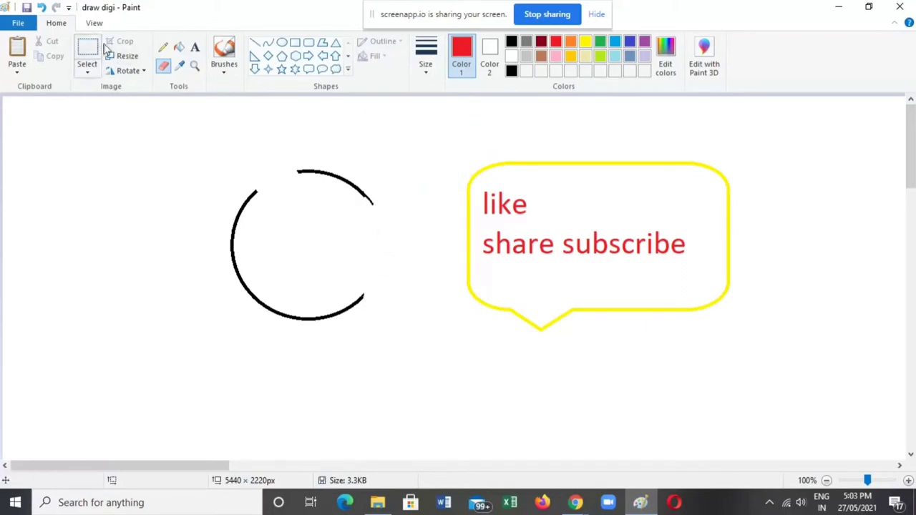
Select an area of about 1079 × 338 px around the broken circle and the callout and cut it from the canvas.
{"action": "left_click", "coordinate": [86, 49]}
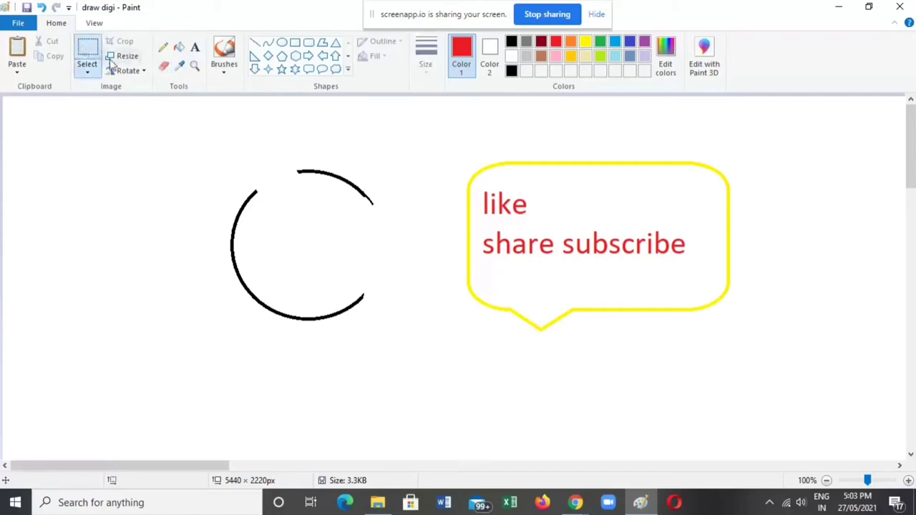
{"action": "left_click_drag", "start_coordinate": [155, 146], "coordinate": [880, 373]}
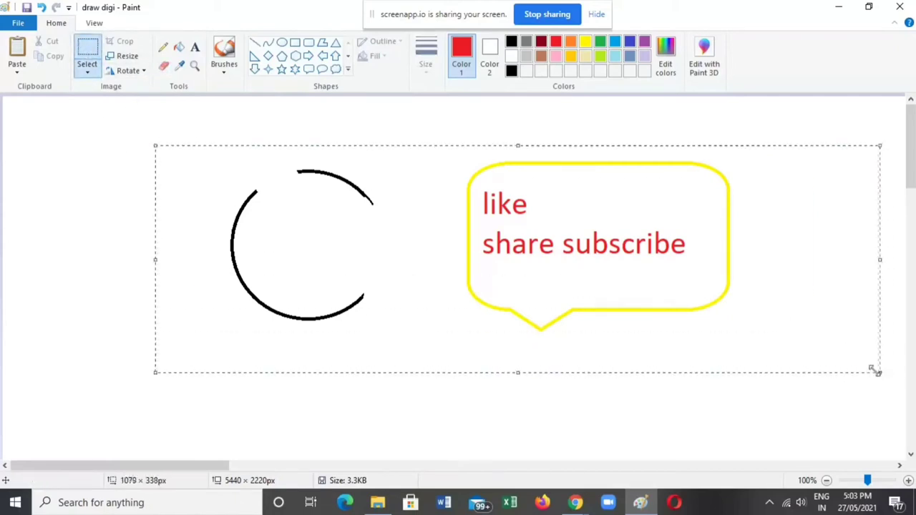
{"action": "right_click", "coordinate": [422, 290]}
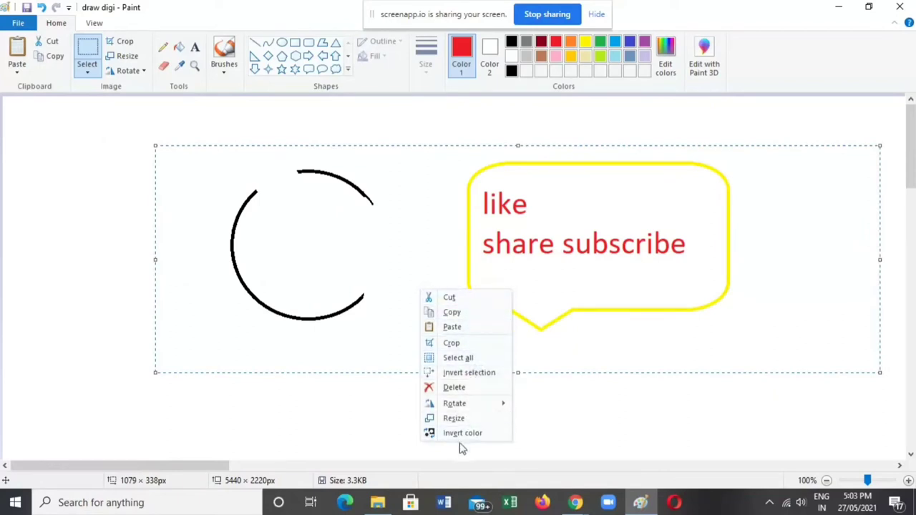
{"action": "left_click", "coordinate": [472, 301]}
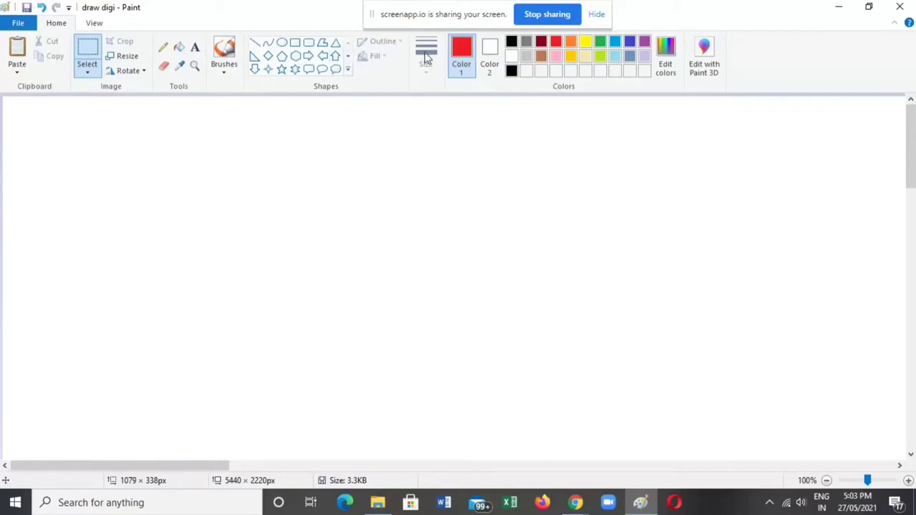
{"action": "scroll", "coordinate": [203, 66], "scroll_direction": "down", "scroll_amount": 1}
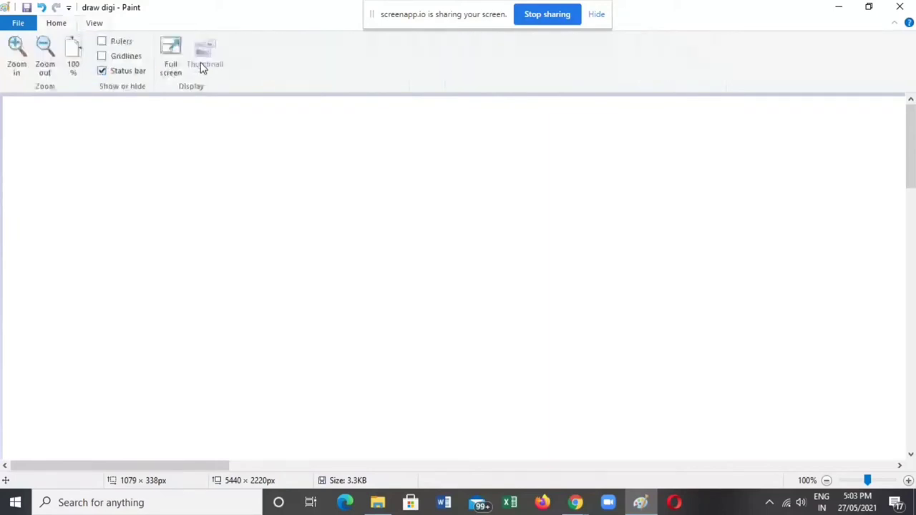
{"action": "scroll", "coordinate": [203, 66], "scroll_direction": "up", "scroll_amount": 1}
{"action": "scroll", "coordinate": [202, 67], "scroll_direction": "down", "scroll_amount": 1}
{"action": "scroll", "coordinate": [161, 86], "scroll_direction": "up", "scroll_amount": 1}
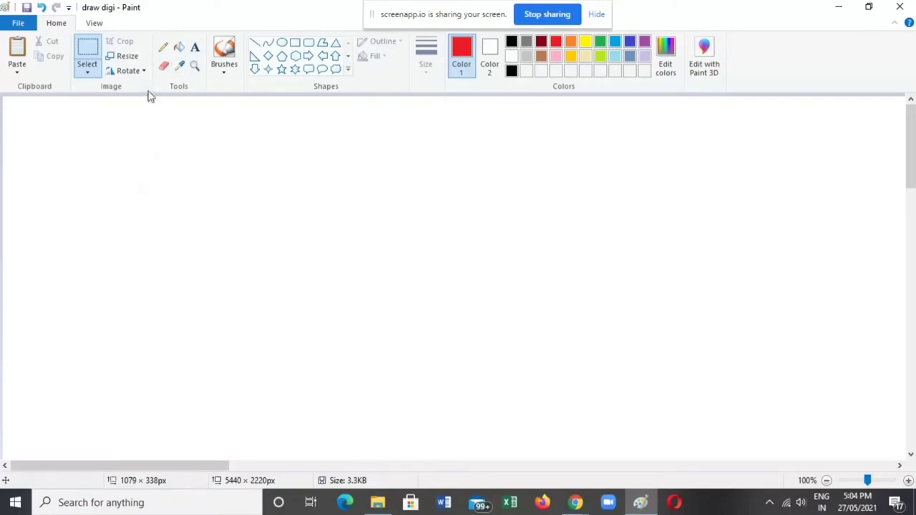
Draw a rectangle of about 593 × 316 px near the middle of the visible canvas and give it a black outline.
{"action": "left_click", "coordinate": [295, 43]}
{"action": "left_click_drag", "start_coordinate": [302, 149], "coordinate": [703, 363]}
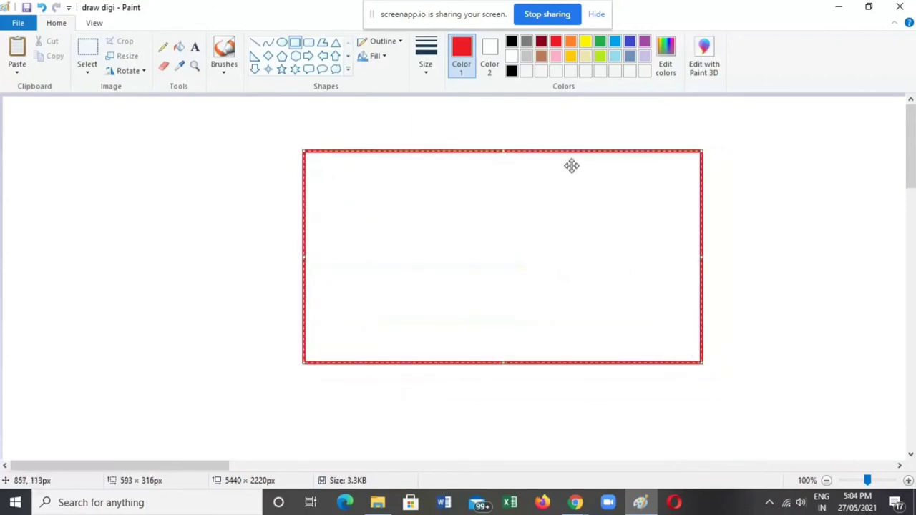
{"action": "left_click", "coordinate": [512, 71]}
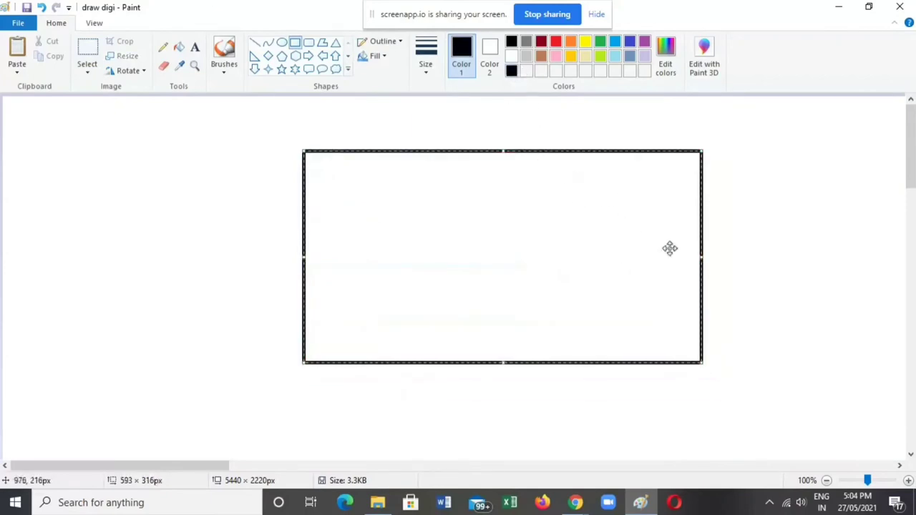
{"action": "left_click", "coordinate": [783, 254]}
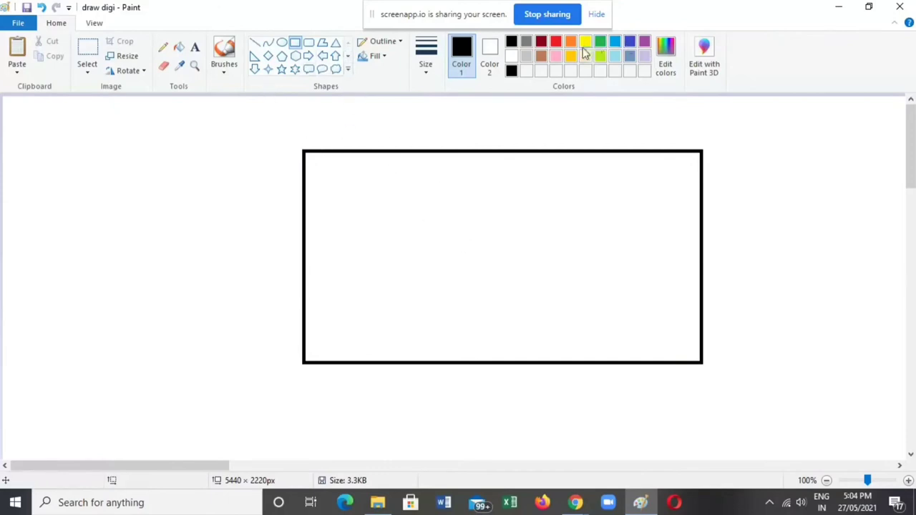
Draw a lime rectangle of about 51 × 62 px inside the black rectangle and paint lime brush strokes over it.
{"action": "left_click", "coordinate": [600, 55]}
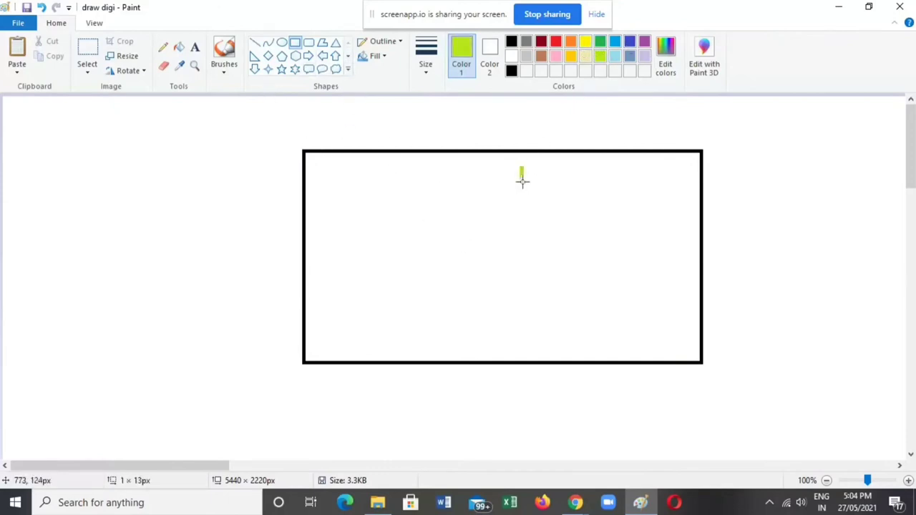
{"action": "left_click_drag", "start_coordinate": [520, 167], "coordinate": [555, 210]}
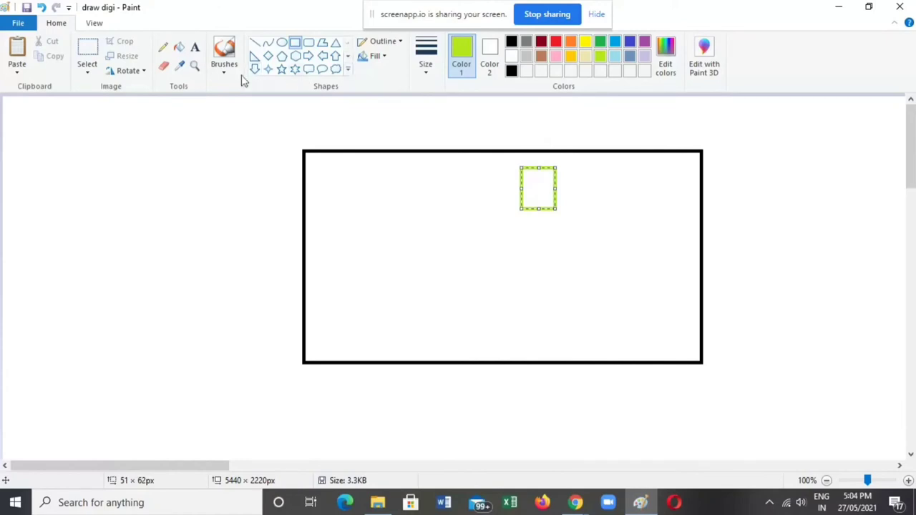
{"action": "left_click", "coordinate": [224, 54]}
{"action": "mouse_move", "coordinate": [373, 184]}
{"action": "left_mouse_down"}
{"action": "mouse_move", "coordinate": [448, 195]}
{"action": "mouse_move", "coordinate": [572, 178]}
{"action": "mouse_move", "coordinate": [557, 187]}
{"action": "mouse_move", "coordinate": [523, 180]}
{"action": "mouse_move", "coordinate": [568, 199]}
{"action": "mouse_move", "coordinate": [494, 206]}
{"action": "mouse_move", "coordinate": [600, 190]}
{"action": "mouse_move", "coordinate": [474, 216]}
{"action": "mouse_move", "coordinate": [514, 180]}
{"action": "mouse_move", "coordinate": [469, 189]}
{"action": "left_mouse_up"}
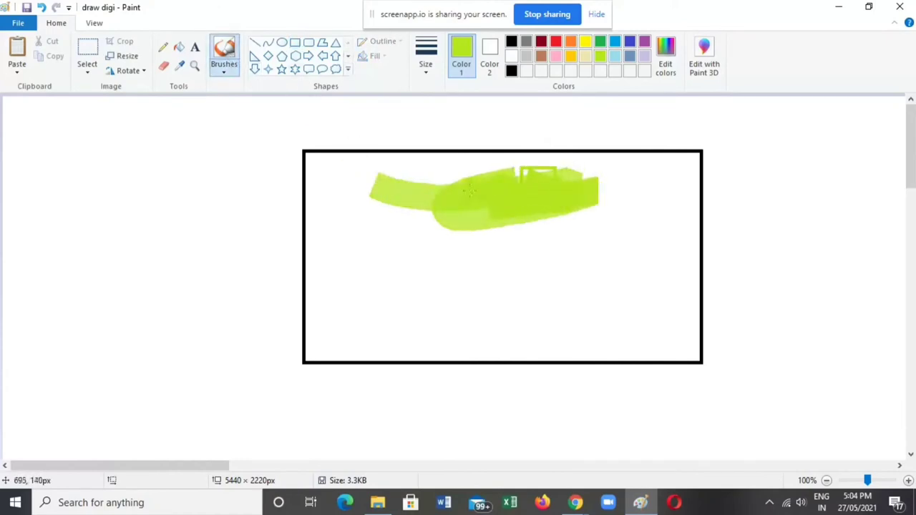
Cut the area of about 476 × 107 px with the lime marks and fill the black rectangle's interior with lime.
{"action": "left_click", "coordinate": [87, 54]}
{"action": "mouse_move", "coordinate": [339, 163]}
{"action": "left_mouse_down"}
{"action": "mouse_move", "coordinate": [634, 213]}
{"action": "mouse_move", "coordinate": [658, 235]}
{"action": "left_mouse_up"}
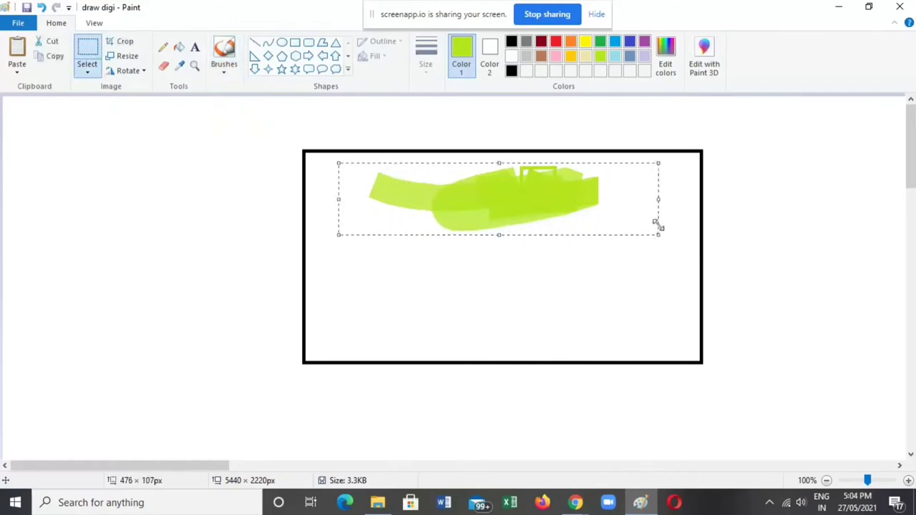
{"action": "right_click", "coordinate": [572, 204]}
{"action": "left_click", "coordinate": [620, 214]}
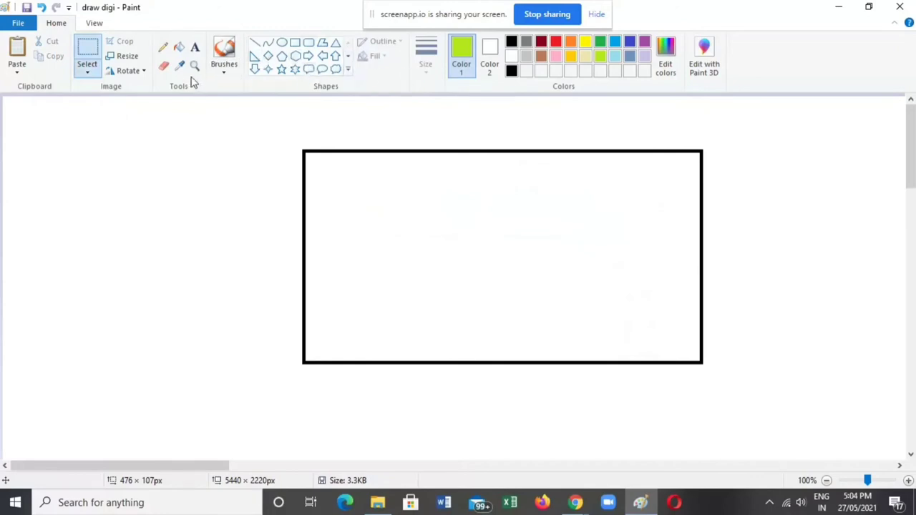
{"action": "left_click", "coordinate": [180, 47]}
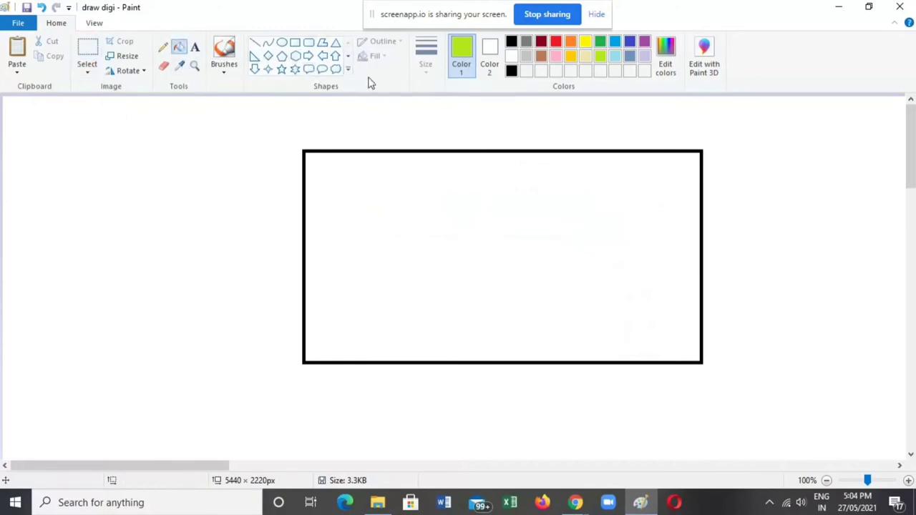
{"action": "left_click", "coordinate": [499, 226]}
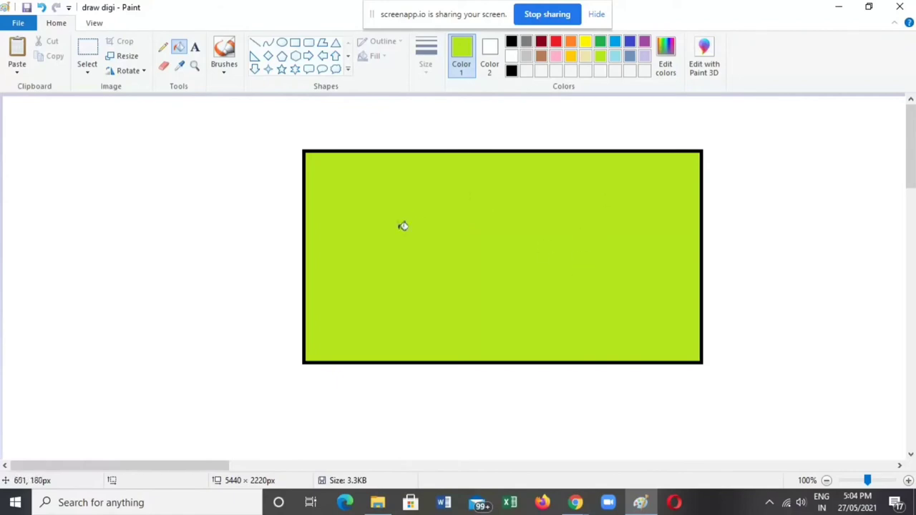
Draw a black-outlined rectangle of about 251 × 203 px to the left of the lime-filled rectangle.
{"action": "left_click", "coordinate": [296, 43]}
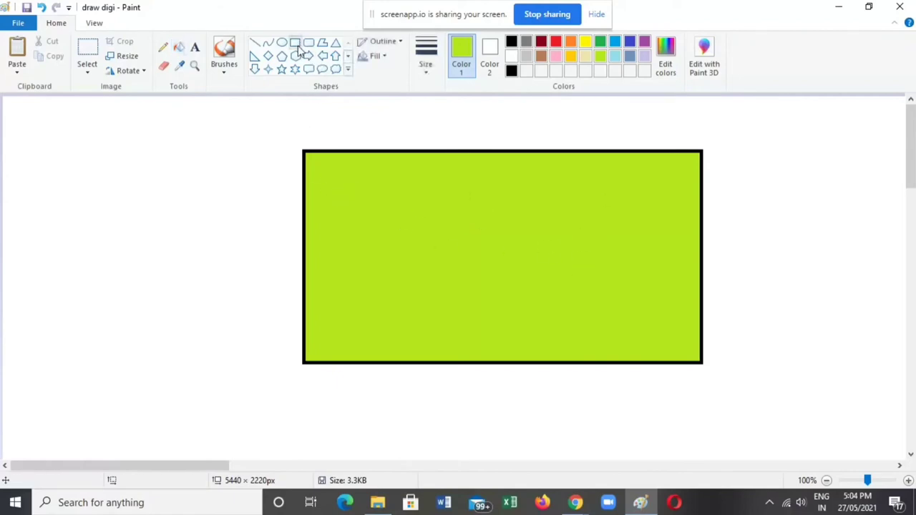
{"action": "left_click_drag", "start_coordinate": [58, 164], "coordinate": [227, 300]}
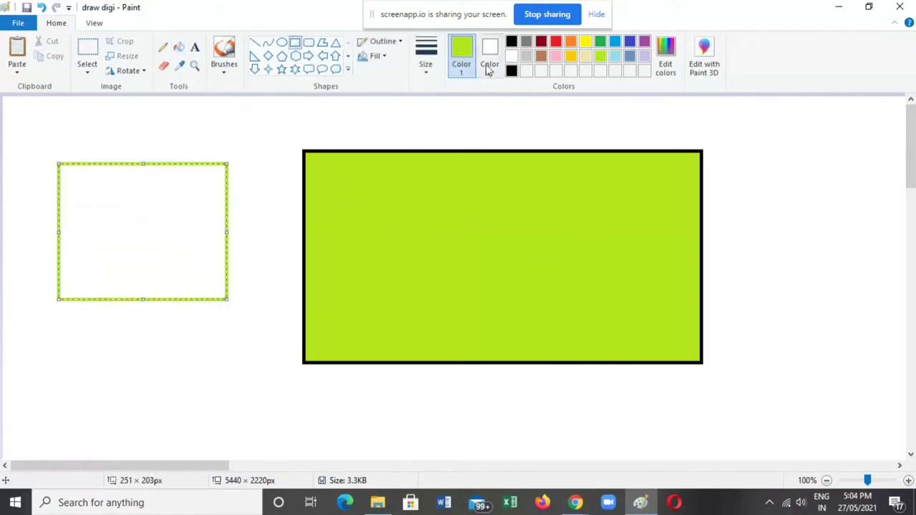
{"action": "left_click", "coordinate": [511, 71]}
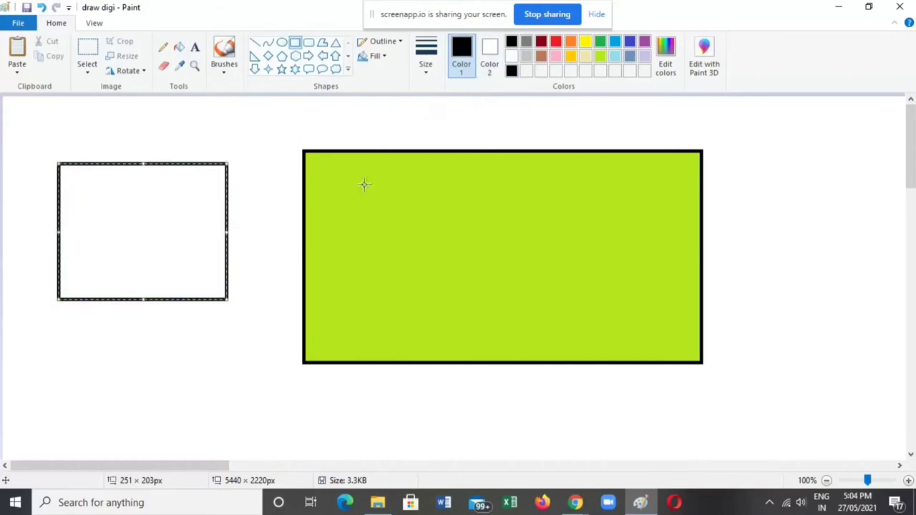
{"action": "left_click", "coordinate": [279, 215]}
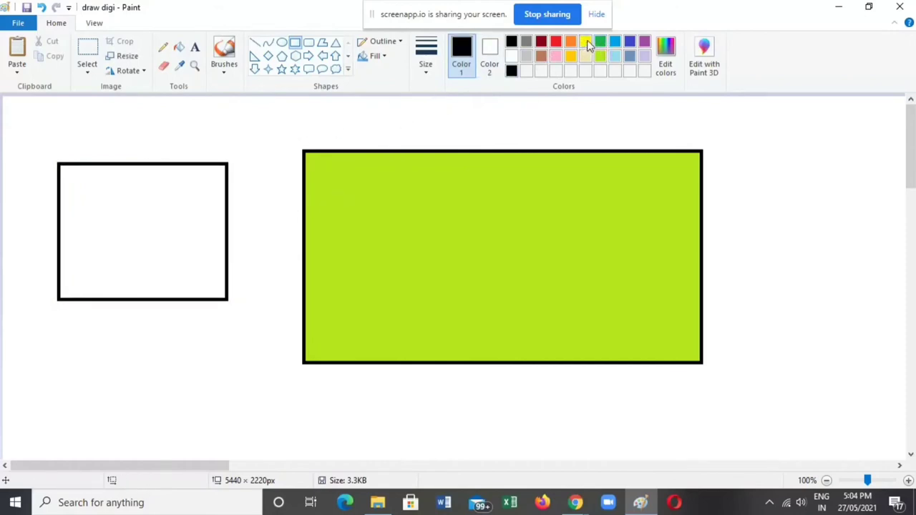
Paint yellow marks inside the smaller black rectangle and fill its remaining white area with yellow.
{"action": "left_click", "coordinate": [585, 42]}
{"action": "left_click_drag", "start_coordinate": [191, 222], "coordinate": [178, 254]}
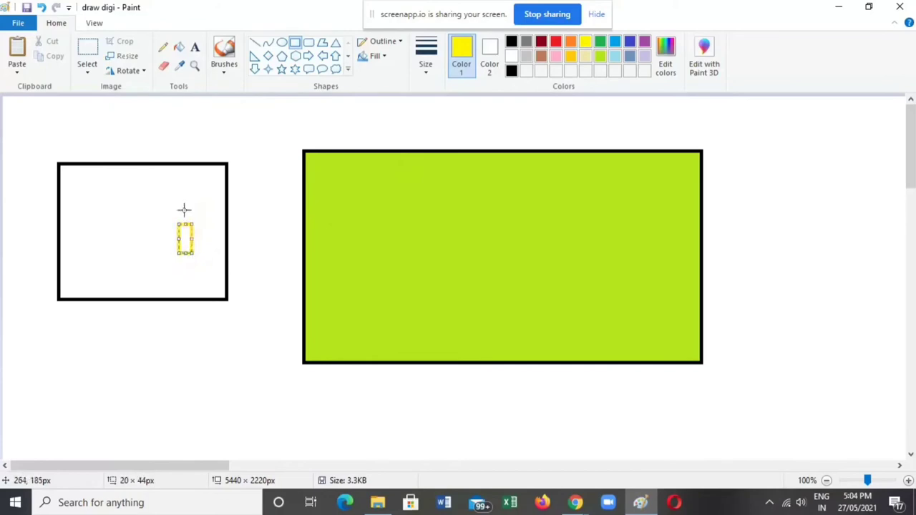
{"action": "left_click", "coordinate": [224, 53]}
{"action": "left_click_drag", "start_coordinate": [172, 169], "coordinate": [188, 215]}
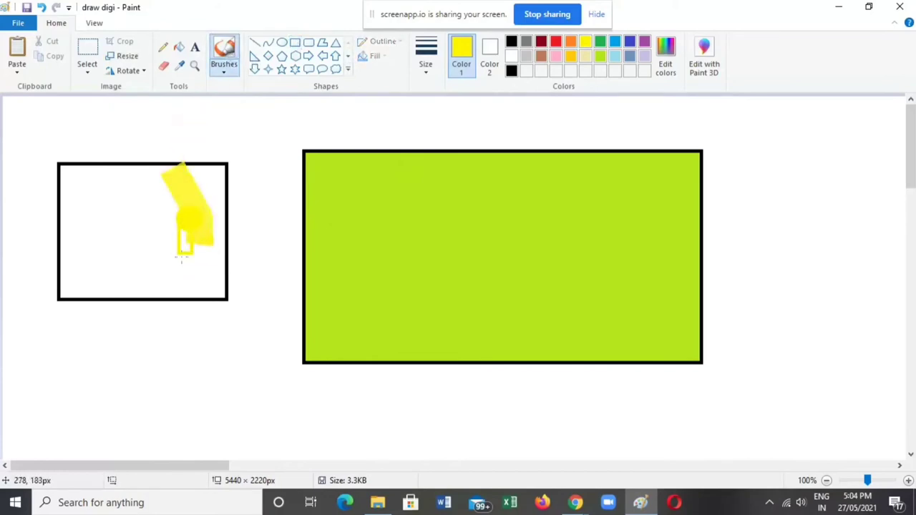
{"action": "mouse_move", "coordinate": [181, 259]}
{"action": "left_mouse_down"}
{"action": "mouse_move", "coordinate": [183, 219]}
{"action": "mouse_move", "coordinate": [193, 245]}
{"action": "mouse_move", "coordinate": [148, 296]}
{"action": "mouse_move", "coordinate": [159, 249]}
{"action": "left_mouse_up"}
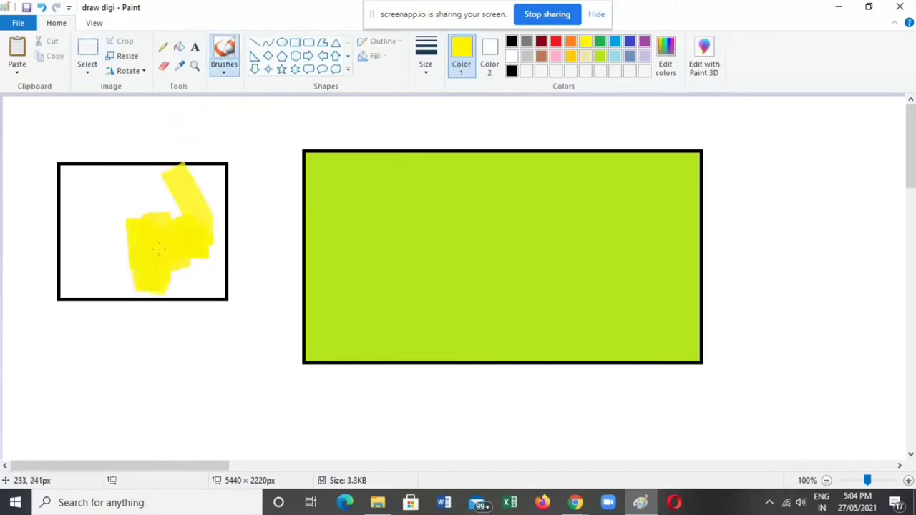
{"action": "left_click", "coordinate": [179, 48]}
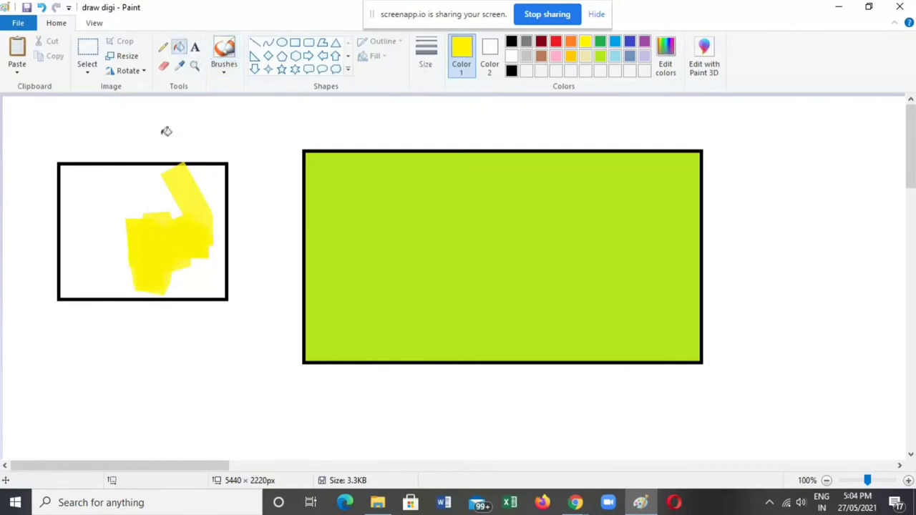
{"action": "left_click", "coordinate": [124, 218]}
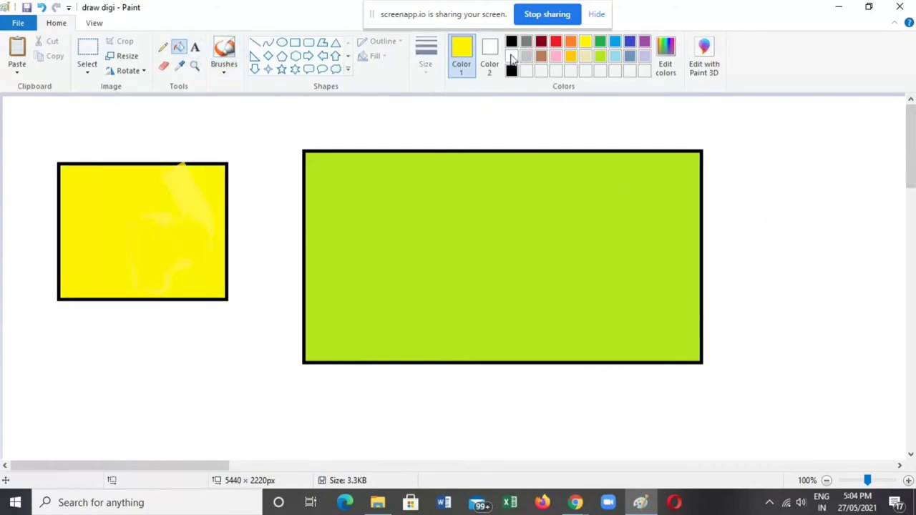
Select an area of about 1145 × 411 px around the yellow and lime rectangles and cut it from the canvas.
{"action": "left_click", "coordinate": [88, 51]}
{"action": "mouse_move", "coordinate": [32, 114]}
{"action": "left_mouse_down"}
{"action": "mouse_move", "coordinate": [369, 197]}
{"action": "mouse_move", "coordinate": [705, 300]}
{"action": "mouse_move", "coordinate": [802, 390]}
{"action": "left_mouse_up"}
{"action": "right_click", "coordinate": [410, 172]}
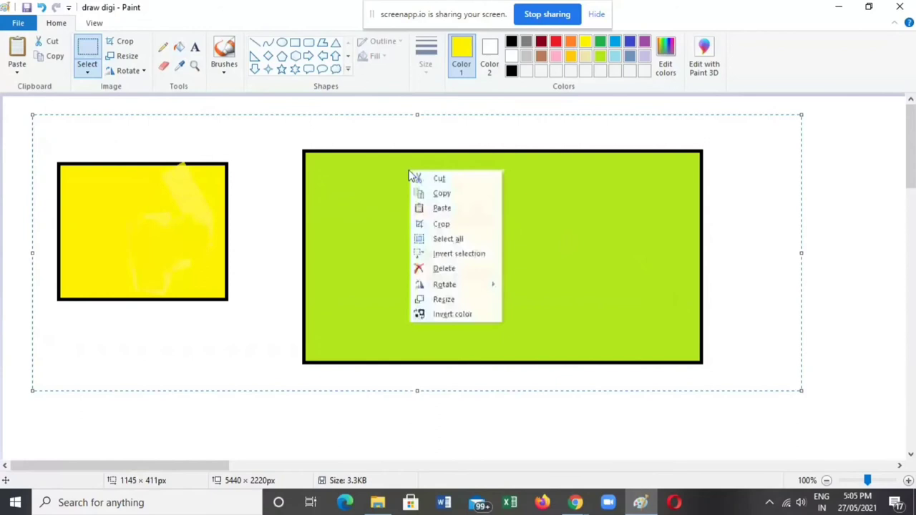
{"action": "left_click", "coordinate": [462, 178]}
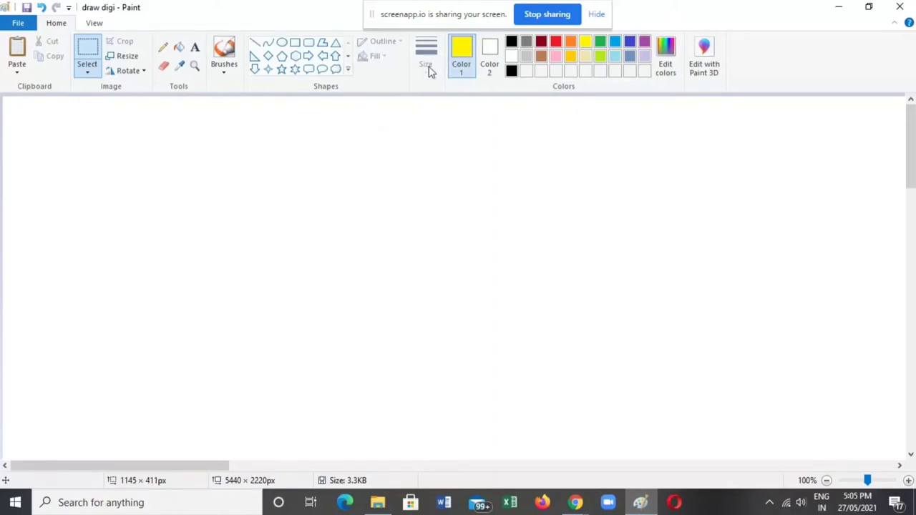
Draw a rectangle of about 468 × 264 px on the empty canvas and give it a black outline.
{"action": "left_click", "coordinate": [227, 47]}
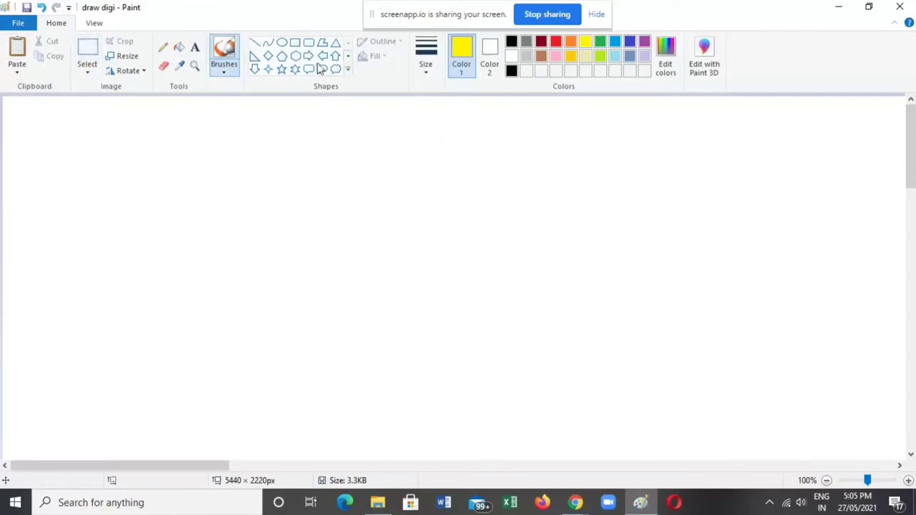
{"action": "left_click", "coordinate": [295, 43]}
{"action": "left_click_drag", "start_coordinate": [216, 152], "coordinate": [531, 330]}
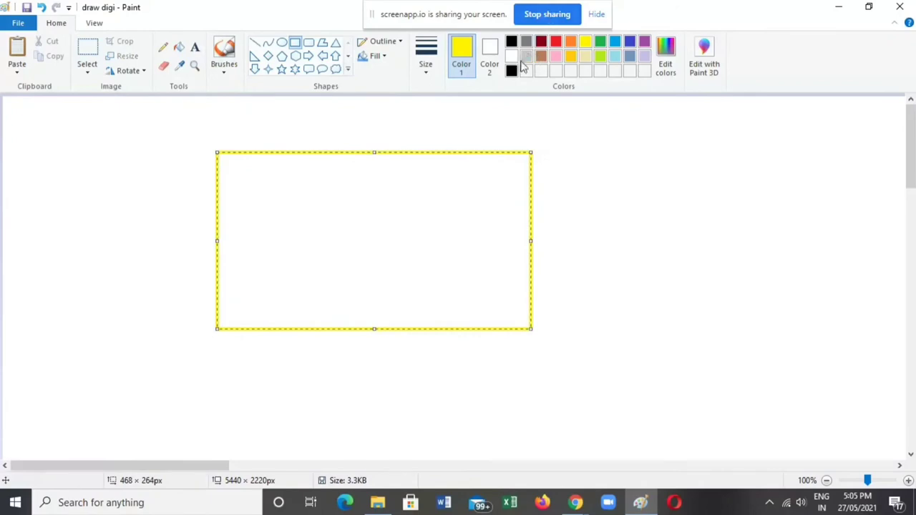
{"action": "left_click", "coordinate": [511, 71]}
{"action": "left_click", "coordinate": [587, 217]}
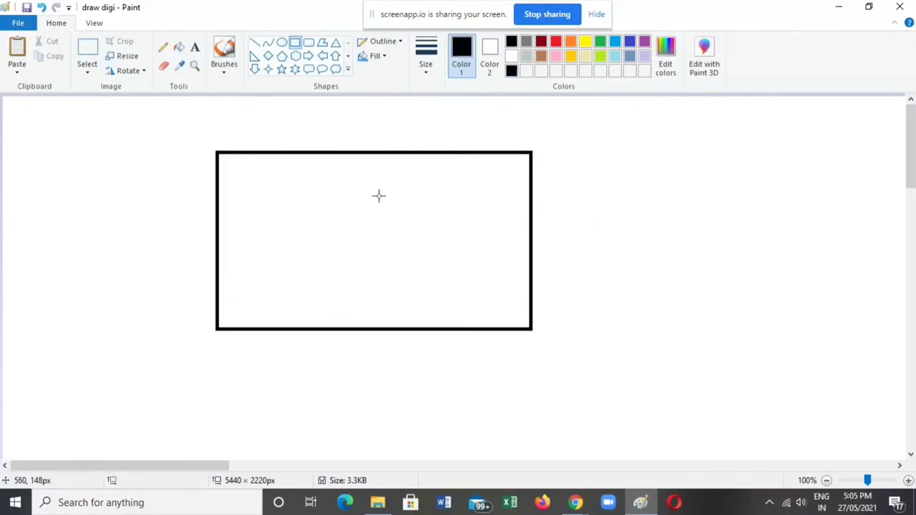
Erase a small gap through the upper part of the black rectangle's left edge.
{"action": "scroll", "coordinate": [417, 174], "scroll_direction": "up", "scroll_amount": 2, "text": "ctrl"}
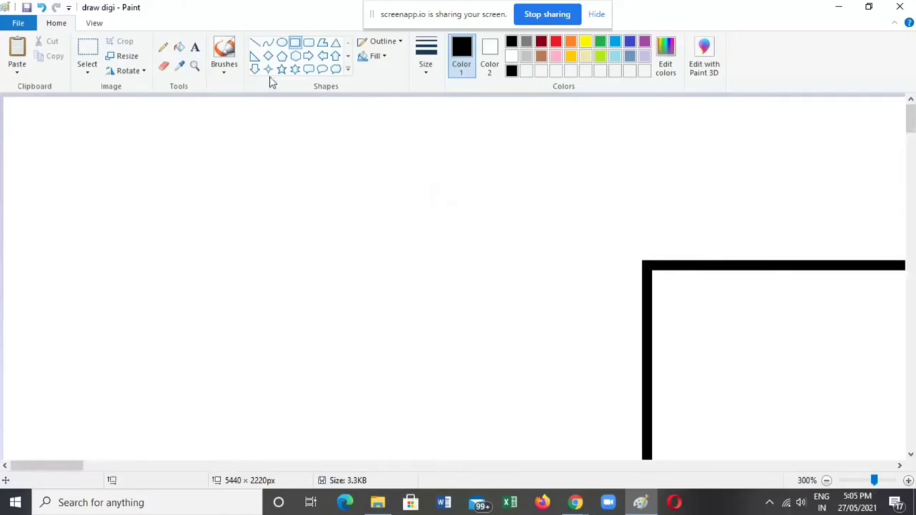
{"action": "left_click", "coordinate": [164, 65]}
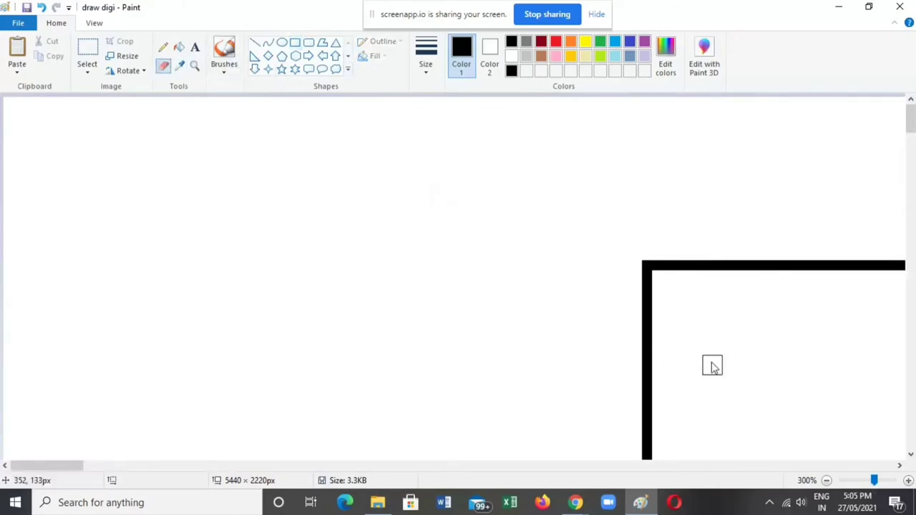
{"action": "mouse_move", "coordinate": [712, 367]}
{"action": "left_mouse_down"}
{"action": "mouse_move", "coordinate": [699, 349]}
{"action": "mouse_move", "coordinate": [521, 346]}
{"action": "left_mouse_up"}
{"action": "scroll", "coordinate": [446, 301], "scroll_direction": "down", "scroll_amount": 3, "text": "ctrl"}
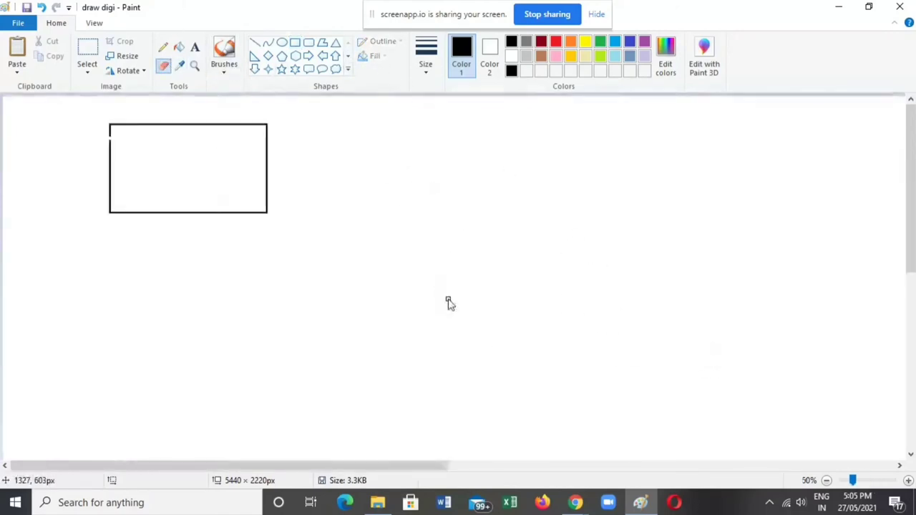
Set the drawing color to orange, try to fill the gapped rectangle with it, and undo the fill.
{"action": "scroll", "coordinate": [456, 299], "scroll_direction": "up", "scroll_amount": 1}
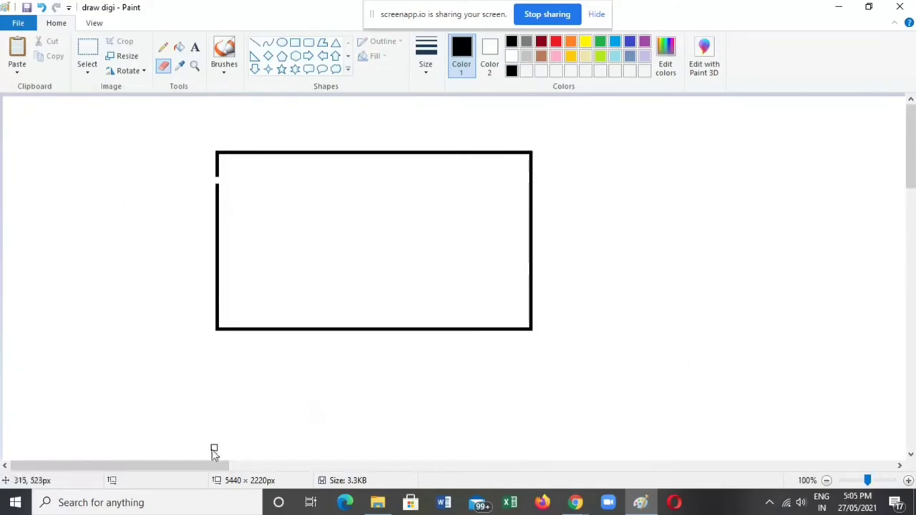
{"action": "scroll", "coordinate": [906, 164], "scroll_direction": "down", "scroll_amount": 1}
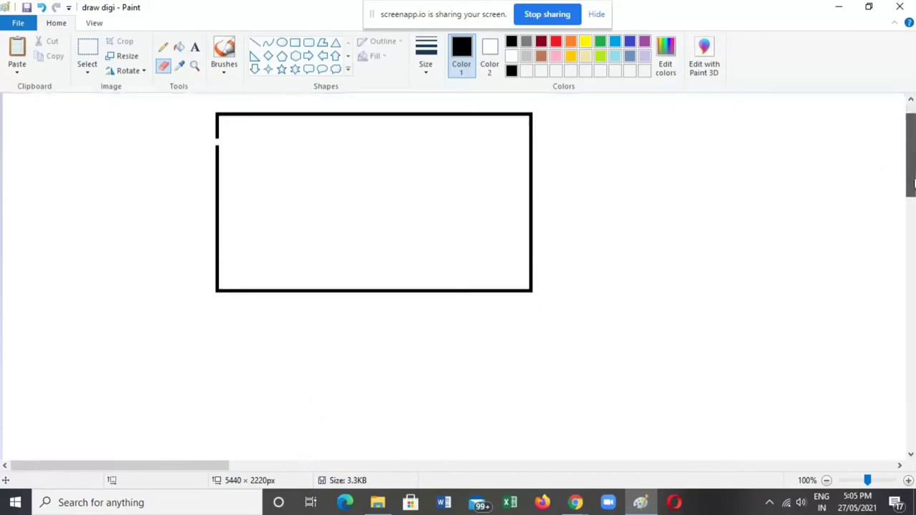
{"action": "scroll", "coordinate": [906, 164], "scroll_direction": "up", "scroll_amount": 1}
{"action": "left_click_drag", "start_coordinate": [228, 466], "coordinate": [184, 478]}
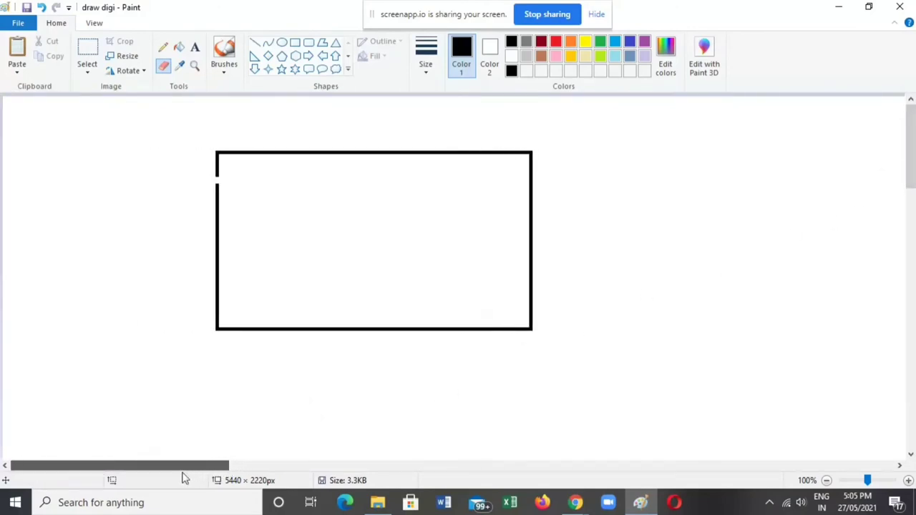
{"action": "left_click", "coordinate": [570, 42]}
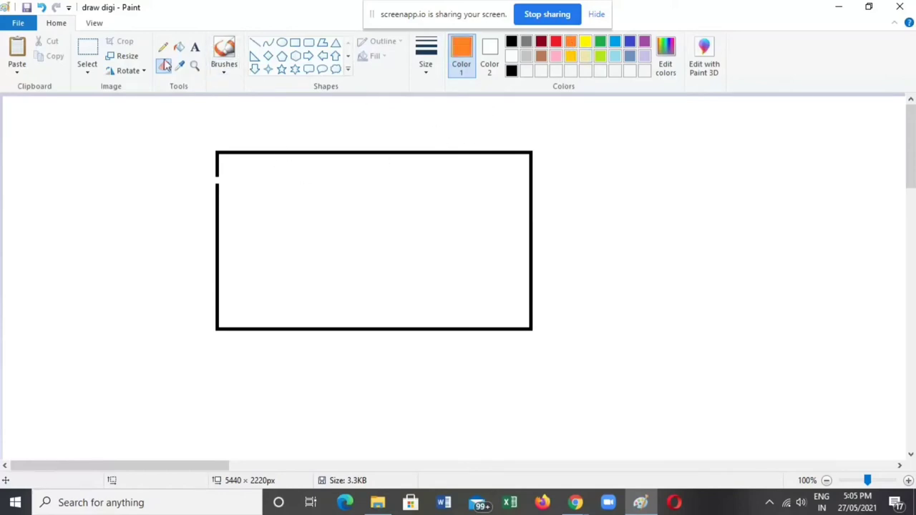
{"action": "left_click", "coordinate": [179, 47]}
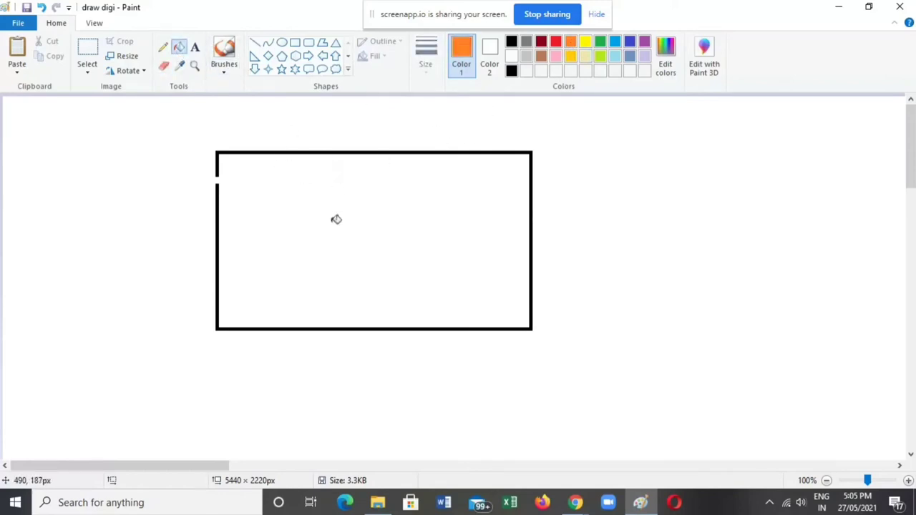
{"action": "left_click", "coordinate": [337, 220]}
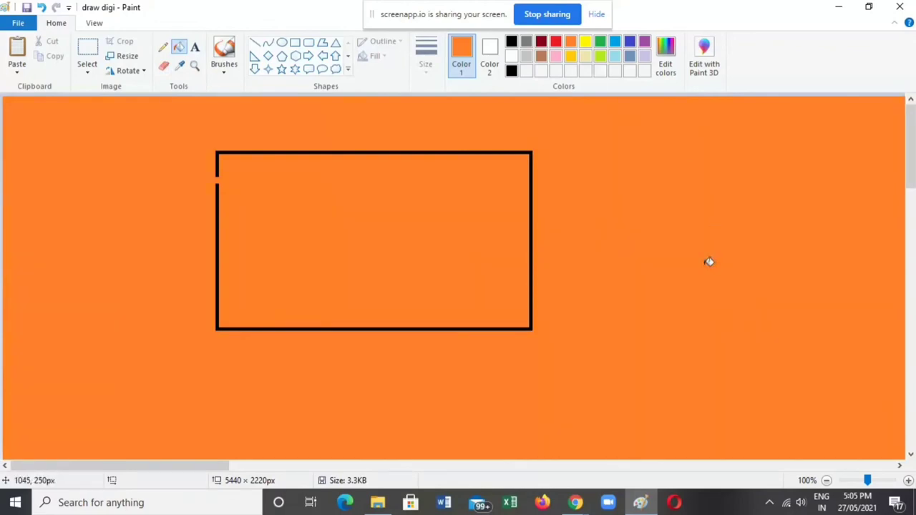
{"action": "key", "text": "ctrl+z"}
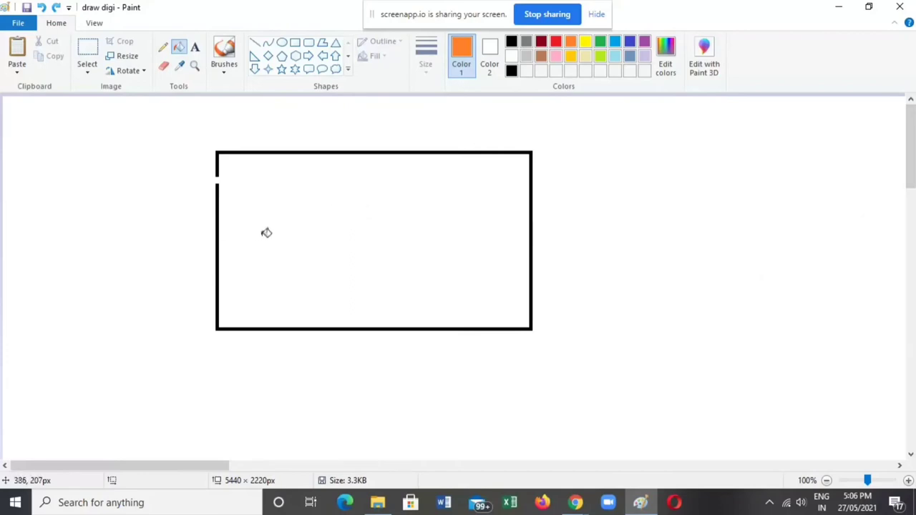
Bridge the gap in the rectangle's left edge with thin orange Pencil strokes.
{"action": "scroll", "coordinate": [266, 229], "scroll_direction": "up", "scroll_amount": 1}
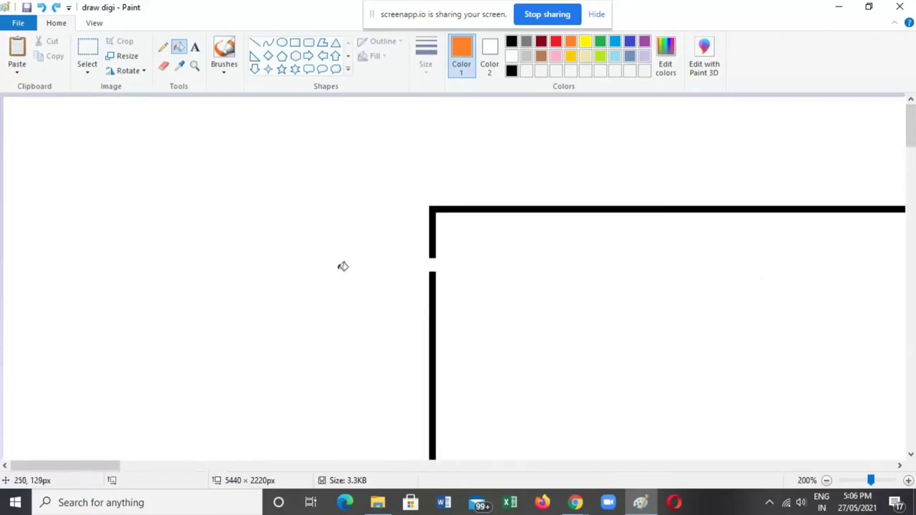
{"action": "scroll", "coordinate": [509, 317], "scroll_direction": "up", "scroll_amount": 1}
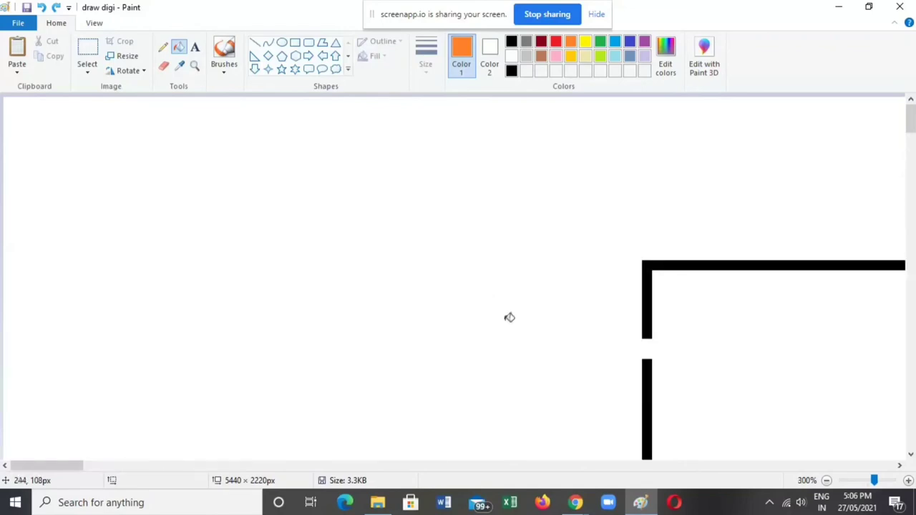
{"action": "left_click", "coordinate": [164, 47]}
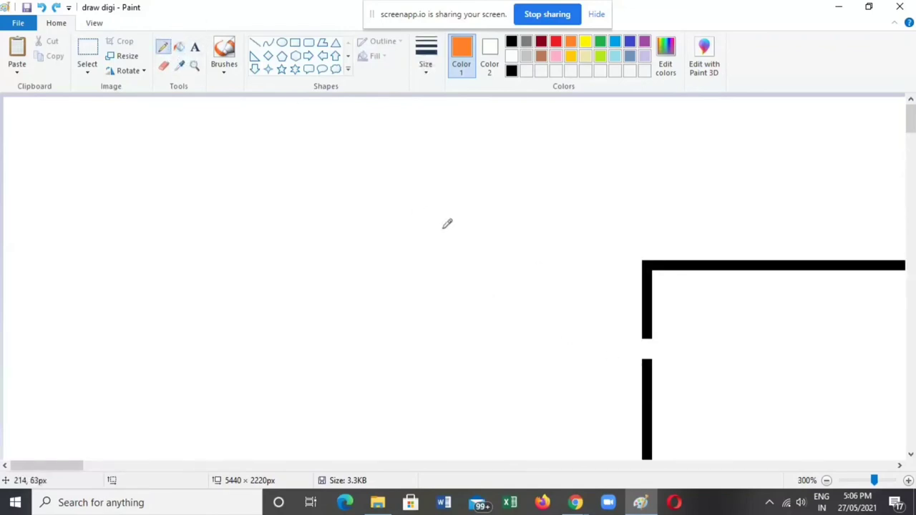
{"action": "left_click_drag", "start_coordinate": [648, 332], "coordinate": [650, 372]}
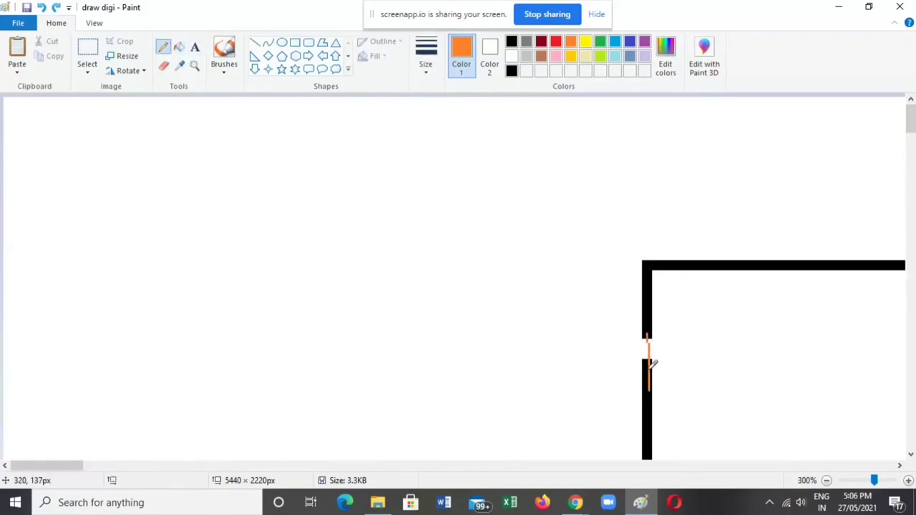
{"action": "scroll", "coordinate": [741, 351], "scroll_direction": "down", "scroll_amount": 1}
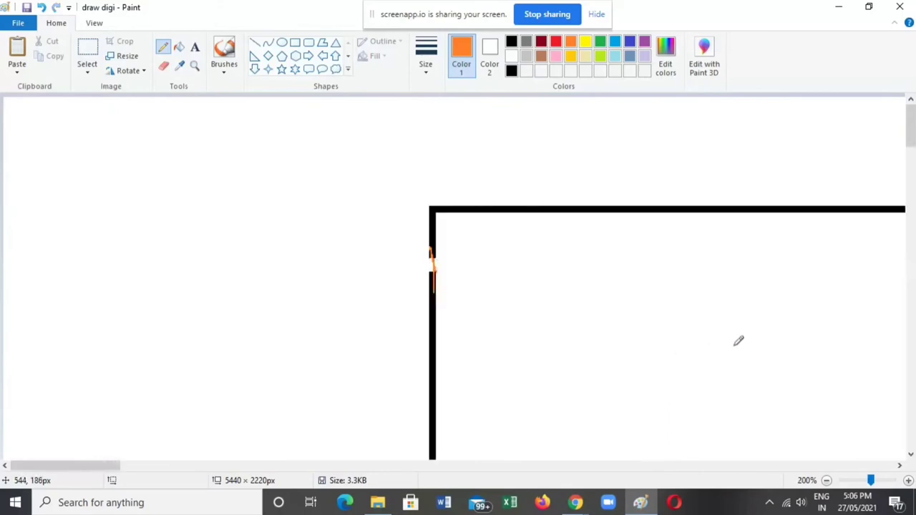
{"action": "scroll", "coordinate": [511, 262], "scroll_direction": "down", "scroll_amount": 2}
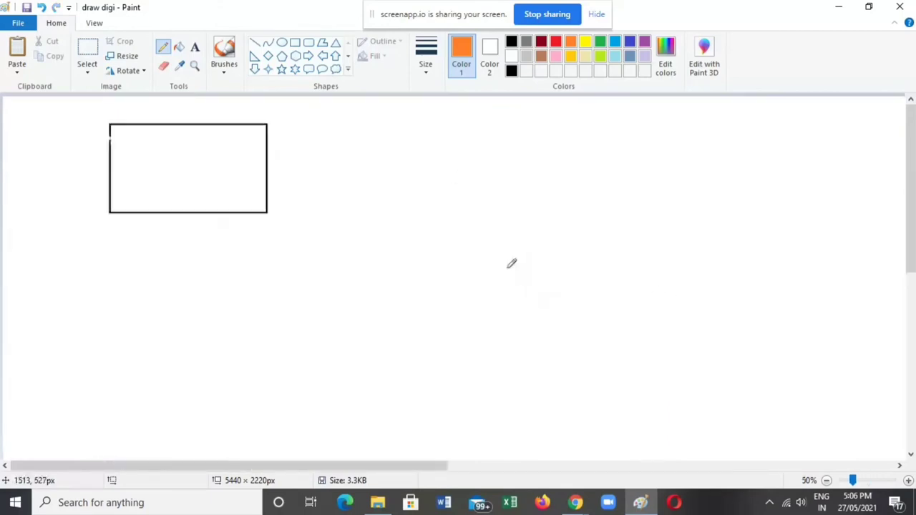
Fill the inside of the closed black rectangle with orange.
{"action": "left_click", "coordinate": [179, 47]}
{"action": "scroll", "coordinate": [388, 261], "scroll_direction": "up", "scroll_amount": 1}
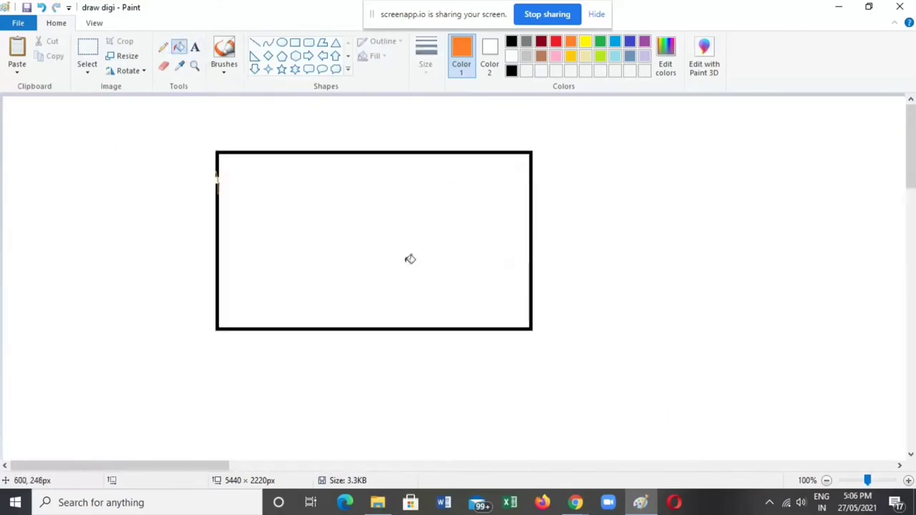
{"action": "left_click", "coordinate": [412, 262]}
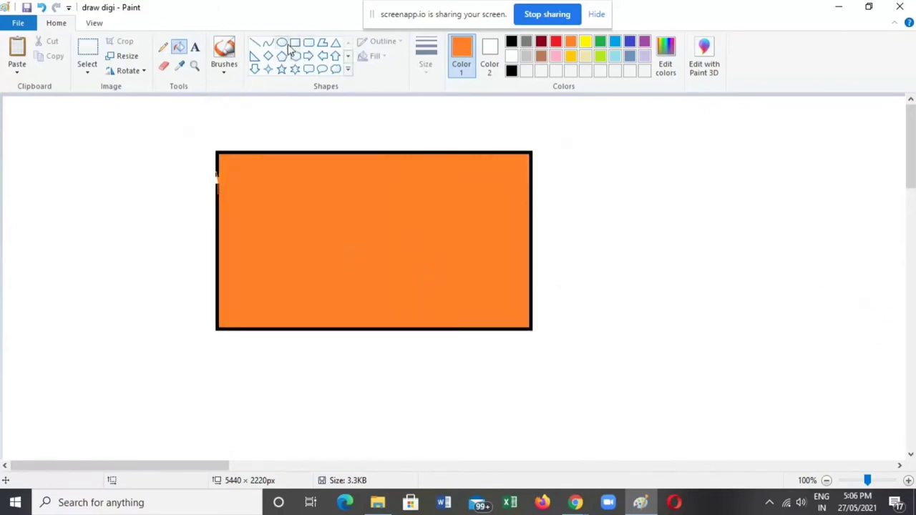
Draw an orange-outlined circle of about 193 × 192 px to the right of the orange rectangle.
{"action": "left_click", "coordinate": [282, 42]}
{"action": "left_click_drag", "start_coordinate": [678, 254], "coordinate": [811, 381]}
{"action": "left_click", "coordinate": [513, 70]}
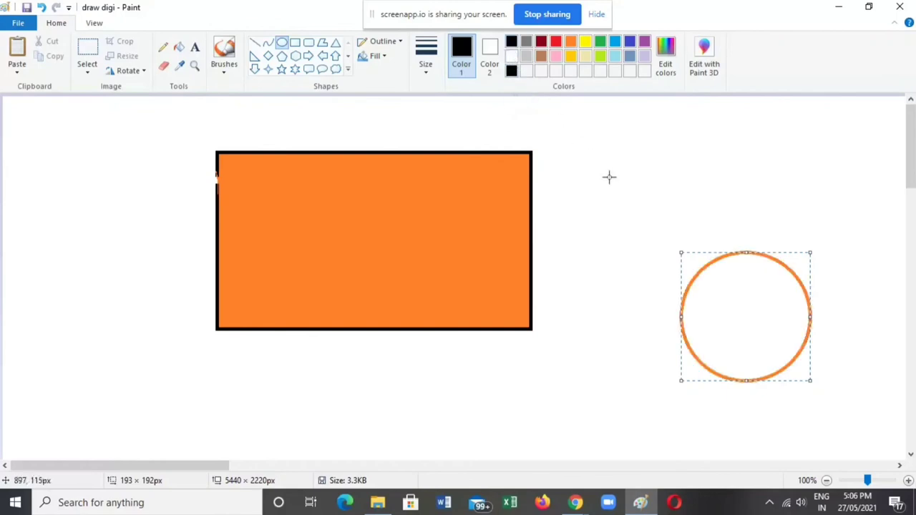
{"action": "left_click", "coordinate": [639, 205]}
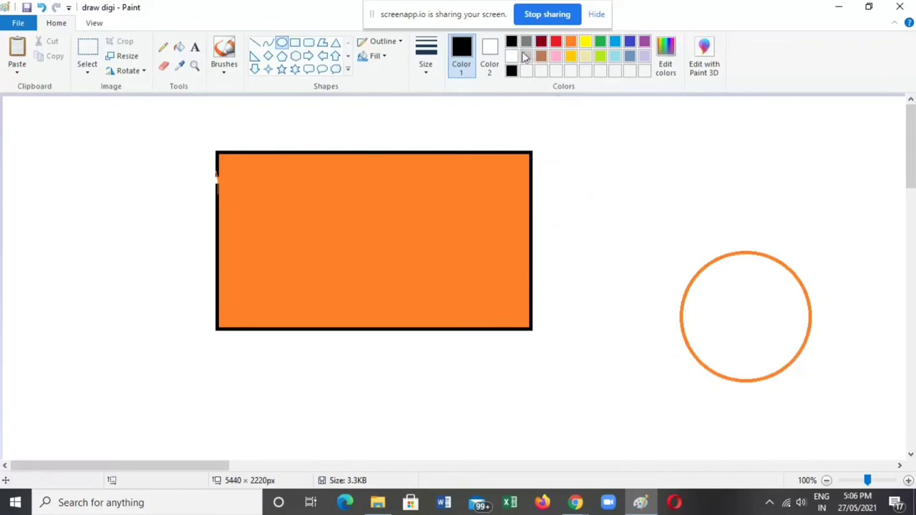
Fill the orange-outlined circle with light gray.
{"action": "left_click", "coordinate": [526, 56]}
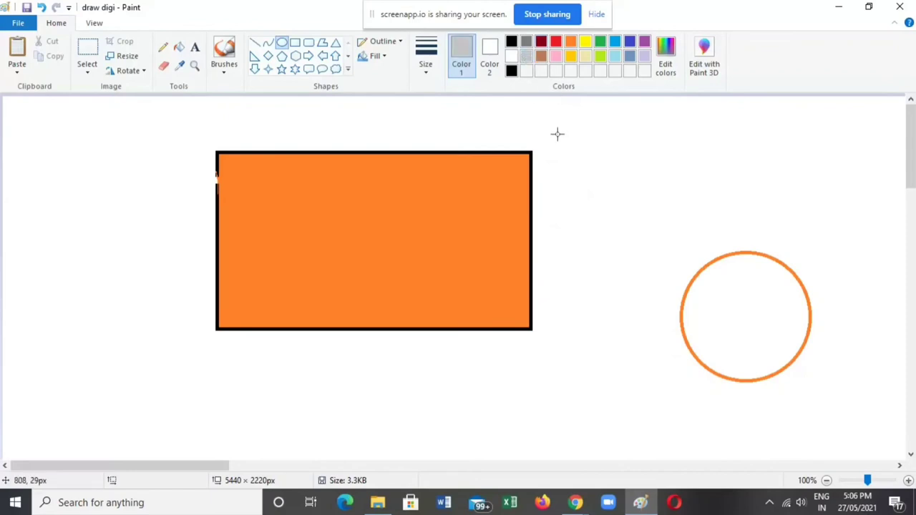
{"action": "left_click", "coordinate": [181, 47]}
{"action": "left_click", "coordinate": [730, 340]}
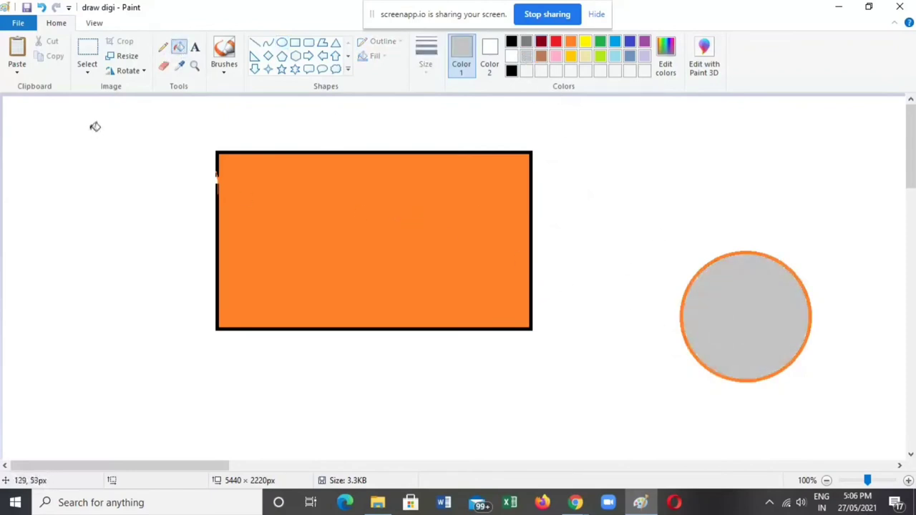
Paint a thick, closed freehand loop with a black brush to the left of the orange rectangle.
{"action": "left_click", "coordinate": [511, 71]}
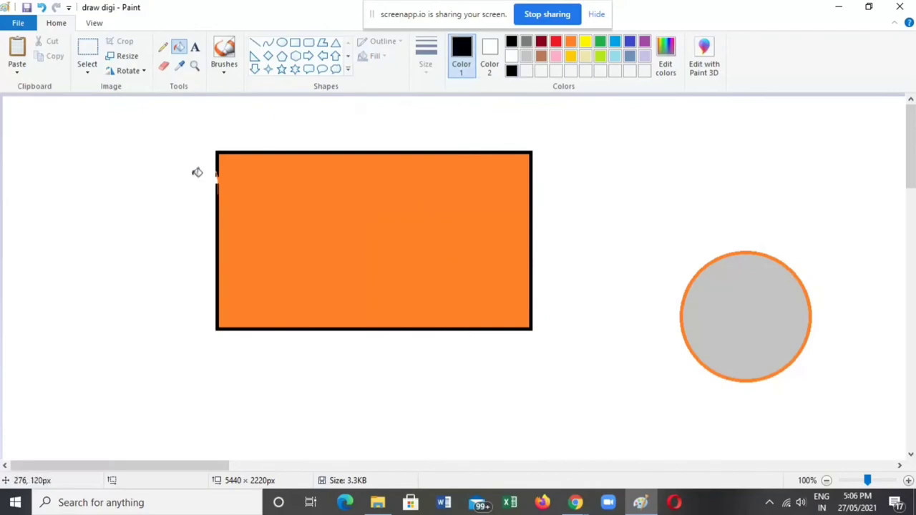
{"action": "left_click", "coordinate": [224, 56]}
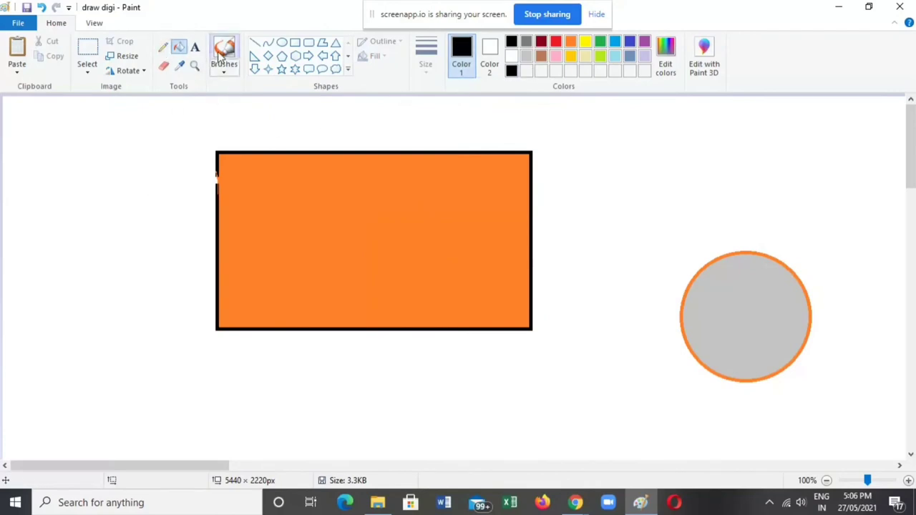
{"action": "mouse_move", "coordinate": [137, 121]}
{"action": "left_mouse_down"}
{"action": "mouse_move", "coordinate": [112, 134]}
{"action": "mouse_move", "coordinate": [6, 129]}
{"action": "mouse_move", "coordinate": [38, 243]}
{"action": "mouse_move", "coordinate": [127, 264]}
{"action": "mouse_move", "coordinate": [149, 208]}
{"action": "mouse_move", "coordinate": [134, 163]}
{"action": "mouse_move", "coordinate": [108, 141]}
{"action": "left_mouse_up"}
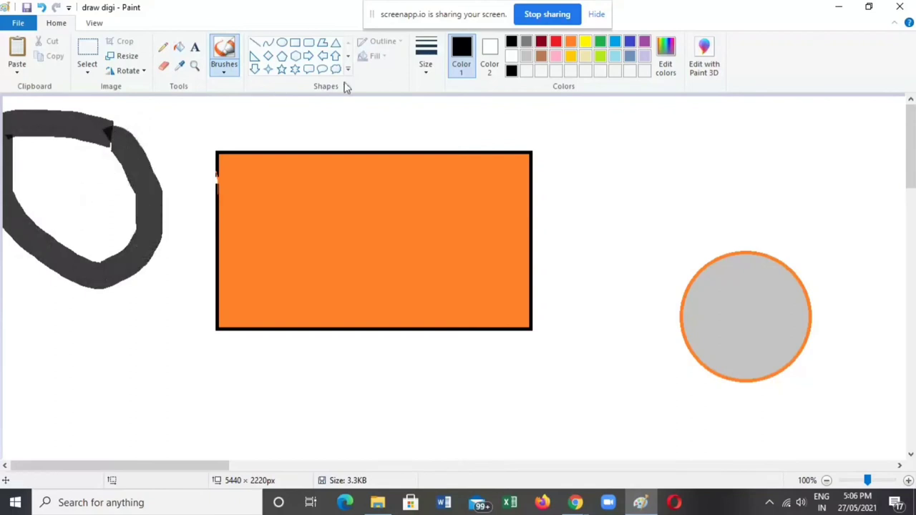
Fill the inside of the freehand loop with red.
{"action": "left_click", "coordinate": [556, 42]}
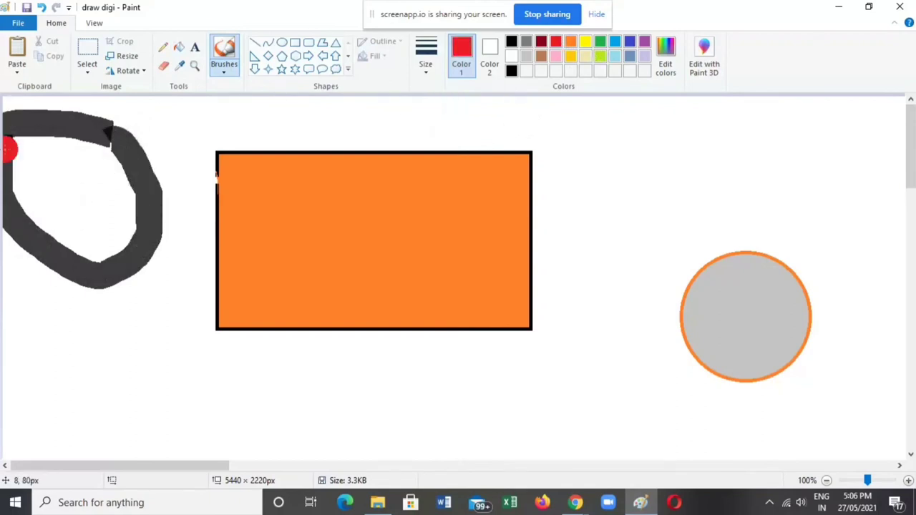
{"action": "left_click", "coordinate": [179, 47]}
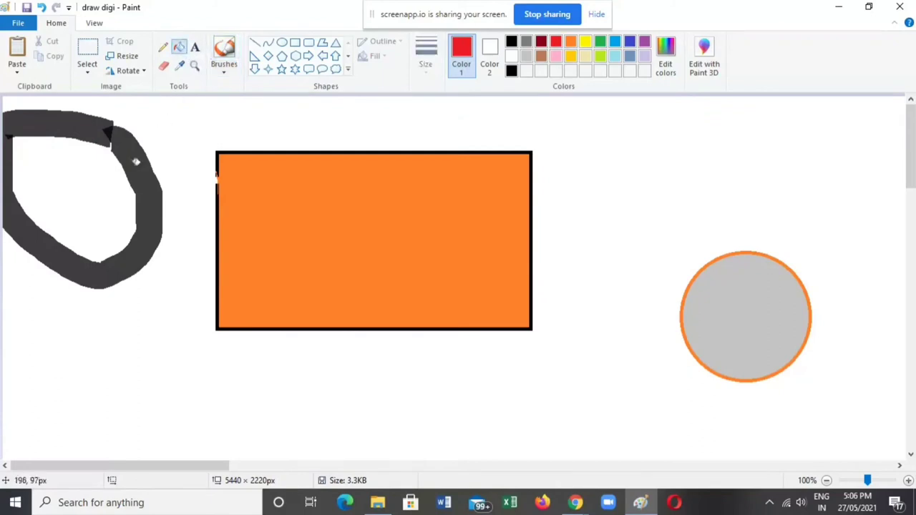
{"action": "left_click", "coordinate": [83, 198]}
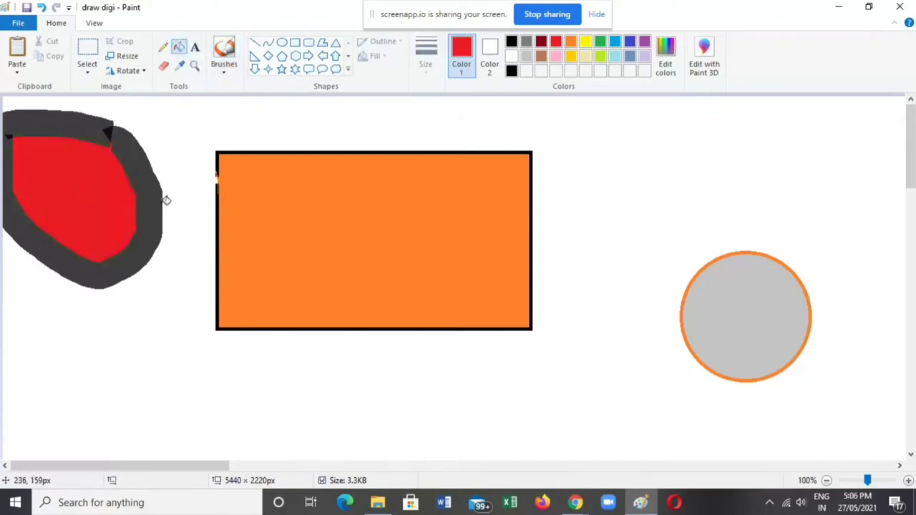
Examine the edges and overlaps of the red-filled loop's dark outline at magnifications up to 800%.
{"action": "scroll", "coordinate": [166, 200], "scroll_direction": "up", "scroll_amount": 1, "text": "ctrl"}
{"action": "scroll", "coordinate": [214, 237], "scroll_direction": "up", "scroll_amount": 1}
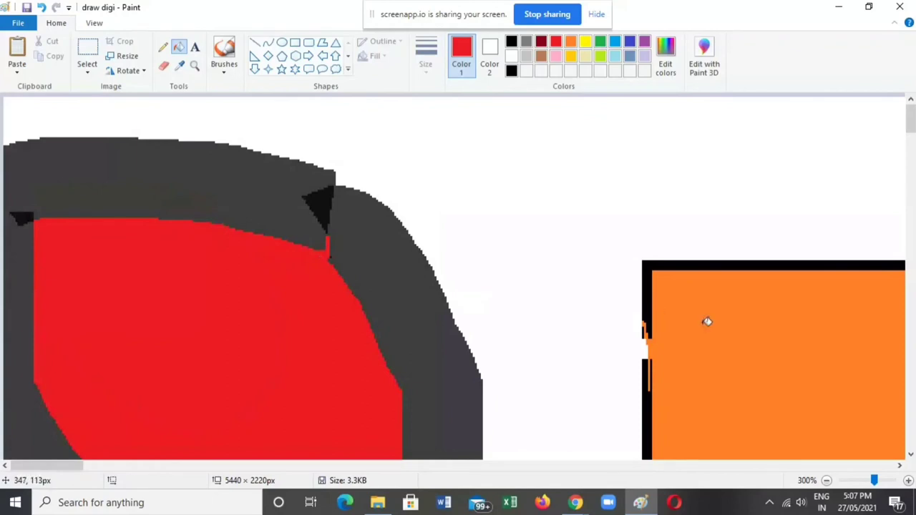
{"action": "scroll", "coordinate": [708, 321], "scroll_direction": "down", "scroll_amount": 3, "text": "ctrl"}
{"action": "scroll", "coordinate": [554, 313], "scroll_direction": "up", "scroll_amount": 2, "text": "ctrl"}
{"action": "scroll", "coordinate": [410, 291], "scroll_direction": "up", "scroll_amount": 1, "text": "ctrl"}
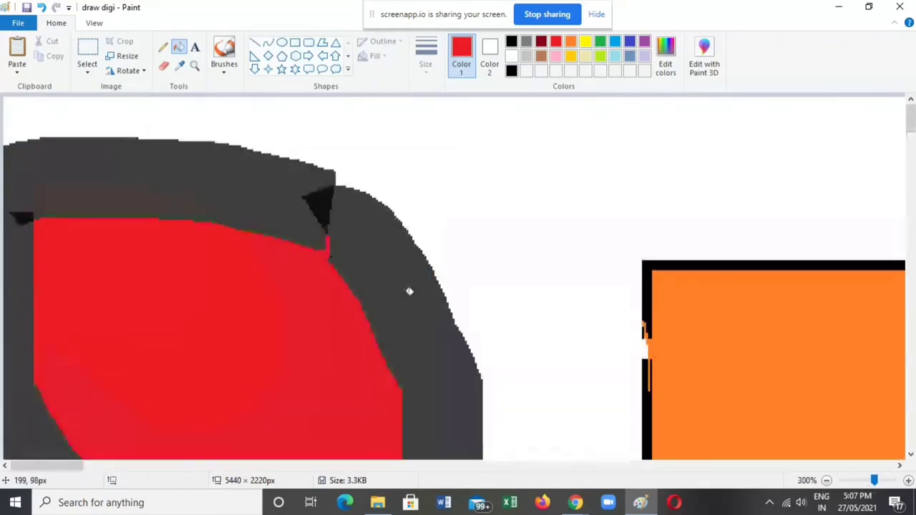
{"action": "scroll", "coordinate": [446, 292], "scroll_direction": "up", "scroll_amount": 2, "text": "ctrl"}
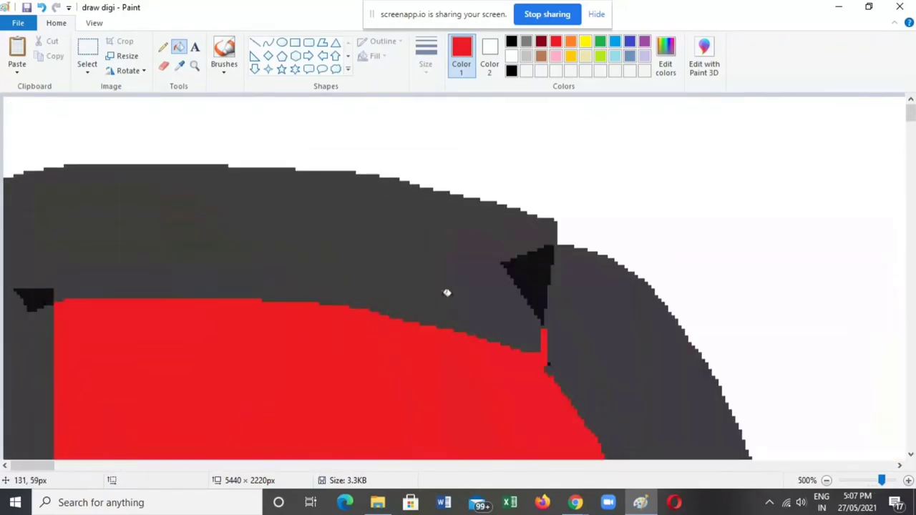
{"action": "scroll", "coordinate": [446, 292], "scroll_direction": "up", "scroll_amount": 3, "text": "ctrl"}
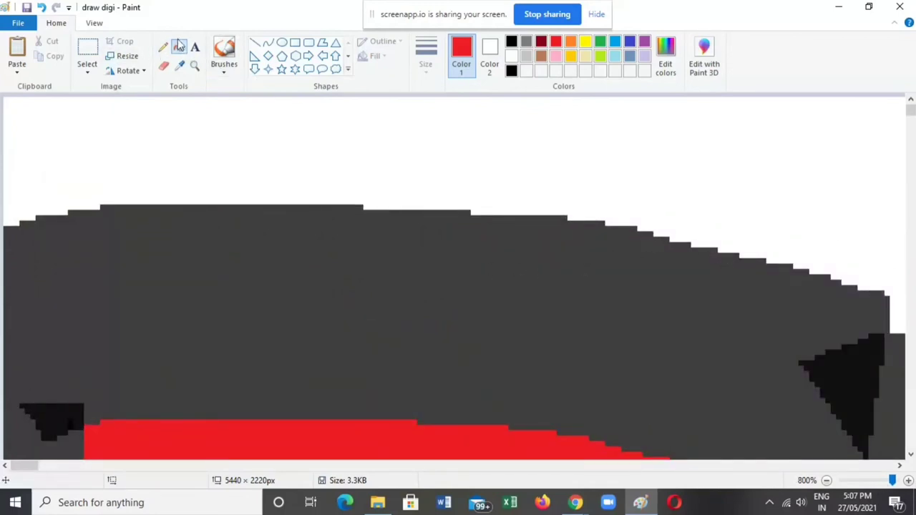
Activate the brush in red and compare its tip size with the loop's outline at different magnifications.
{"action": "left_click", "coordinate": [224, 54]}
{"action": "left_click", "coordinate": [269, 142]}
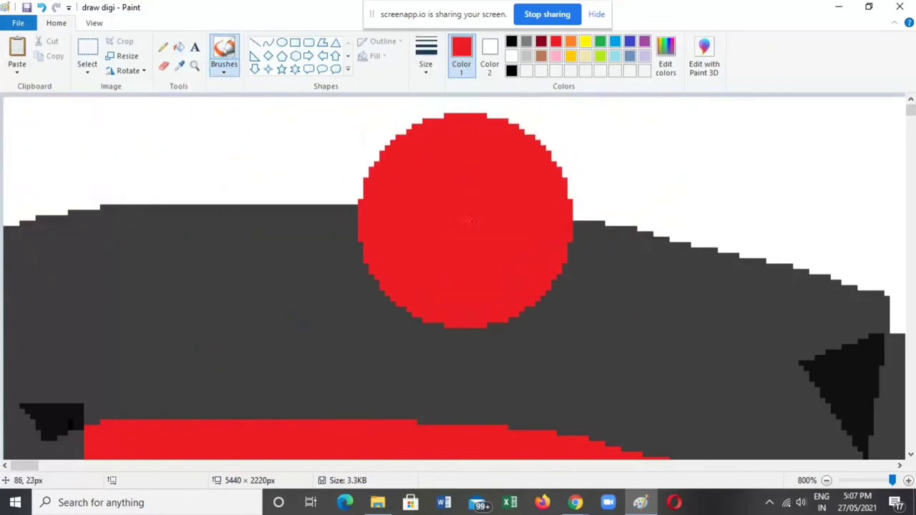
{"action": "scroll", "coordinate": [476, 226], "scroll_direction": "down", "scroll_amount": 6}
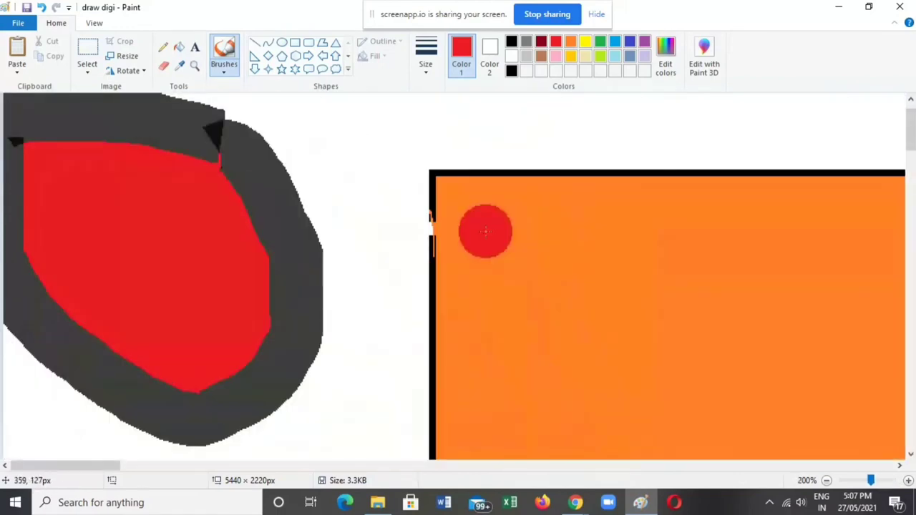
{"action": "scroll", "coordinate": [485, 231], "scroll_direction": "down", "scroll_amount": 5}
{"action": "scroll", "coordinate": [485, 231], "scroll_direction": "up", "scroll_amount": 8}
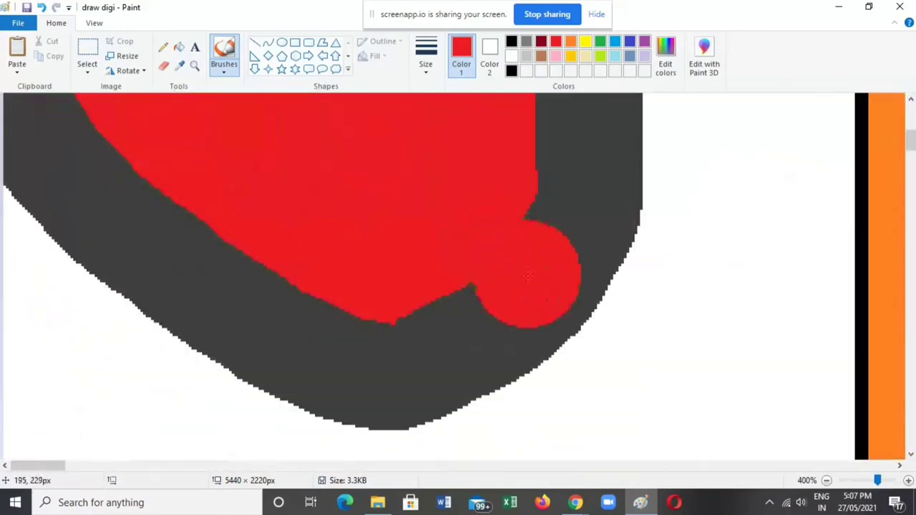
{"action": "mouse_move", "coordinate": [60, 466]}
{"action": "left_mouse_down"}
{"action": "mouse_move", "coordinate": [112, 483]}
{"action": "mouse_move", "coordinate": [95, 479]}
{"action": "left_mouse_up"}
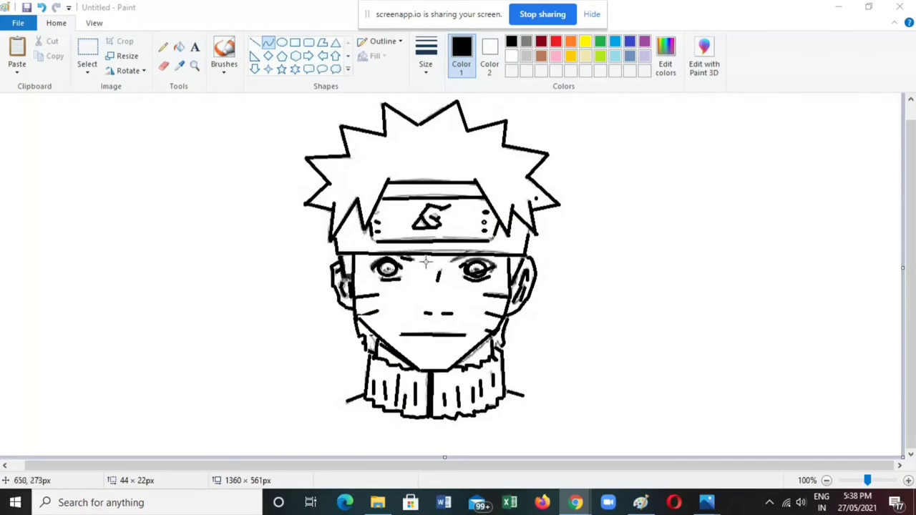
Draw a black upper eyelid about 45 px wide over the left eye with the Curve tool, arching it upward along the traced lash line.
{"action": "scroll", "coordinate": [426, 262], "scroll_direction": "up", "scroll_amount": 2}
{"action": "scroll", "coordinate": [454, 311], "scroll_direction": "right", "scroll_amount": 5}
{"action": "scroll", "coordinate": [720, 379], "scroll_direction": "down", "scroll_amount": 1}
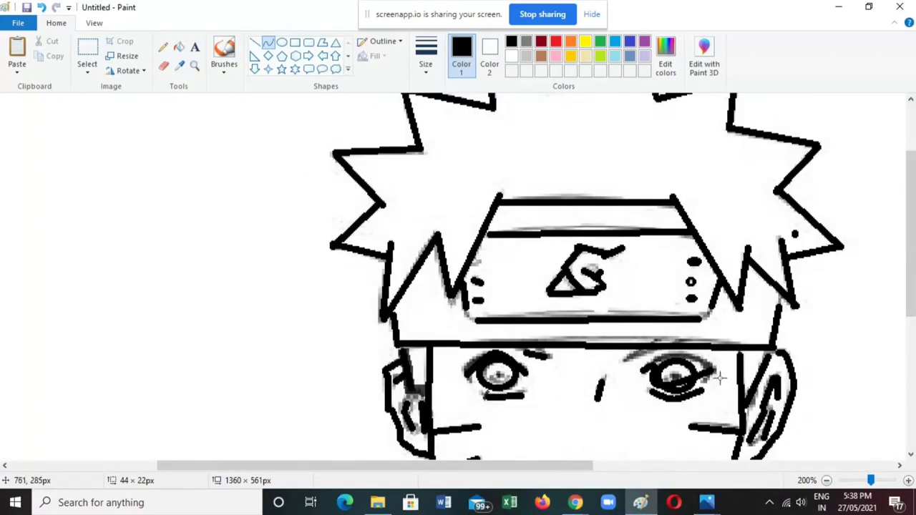
{"action": "scroll", "coordinate": [720, 380], "scroll_direction": "up", "scroll_amount": 2}
{"action": "scroll", "coordinate": [458, 279], "scroll_direction": "down", "scroll_amount": 5}
{"action": "scroll", "coordinate": [459, 279], "scroll_direction": "right", "scroll_amount": 4}
{"action": "scroll", "coordinate": [548, 204], "scroll_direction": "up", "scroll_amount": 1}
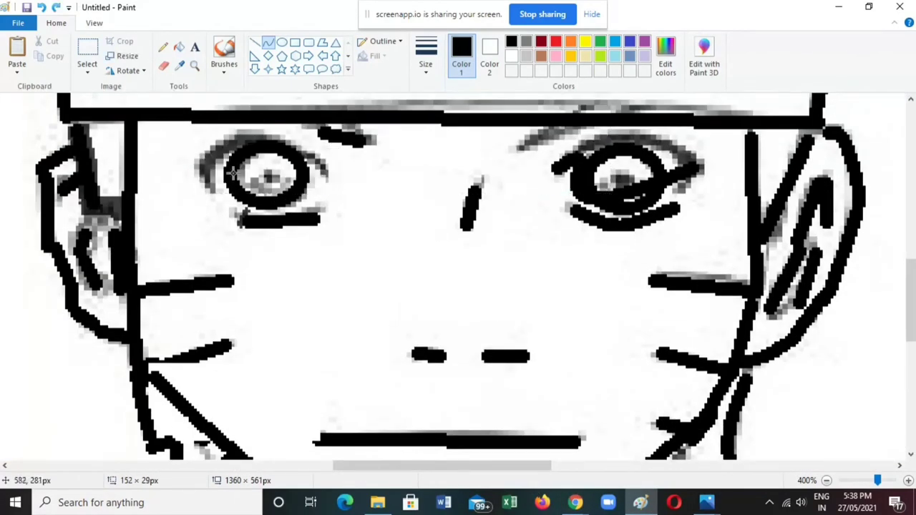
{"action": "left_click_drag", "start_coordinate": [198, 172], "coordinate": [328, 172]}
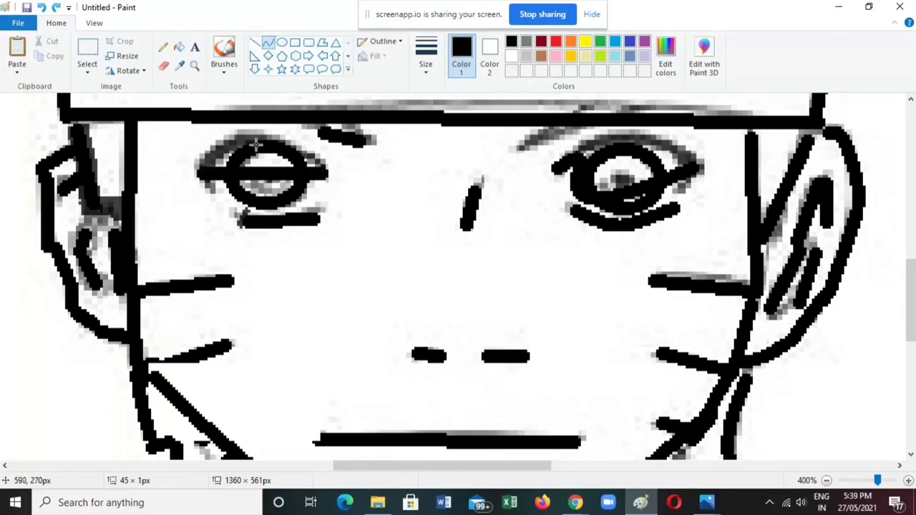
{"action": "left_click_drag", "start_coordinate": [269, 172], "coordinate": [259, 127]}
Erase the uneven iris outline of the right eye and redraw it as a clean black oval.
{"action": "left_click", "coordinate": [163, 66]}
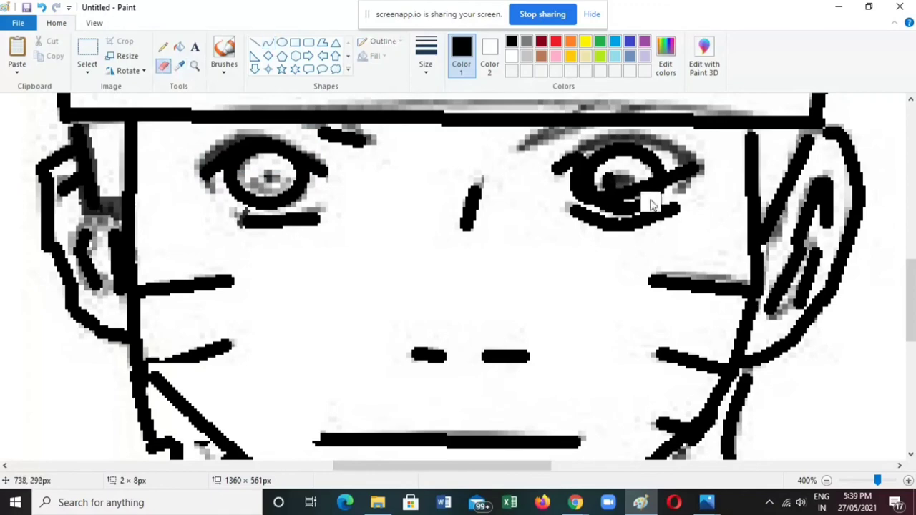
{"action": "left_click_drag", "start_coordinate": [614, 180], "coordinate": [578, 188]}
{"action": "left_click", "coordinate": [282, 43]}
{"action": "mouse_move", "coordinate": [587, 152]}
{"action": "left_mouse_down"}
{"action": "mouse_move", "coordinate": [663, 196]}
{"action": "mouse_move", "coordinate": [664, 208]}
{"action": "left_mouse_up"}
Draw an upward-arched upper eyelid about 51 px wide over the right eye and add a short curved stroke at the eyebrow's inner end.
{"action": "left_click", "coordinate": [268, 43]}
{"action": "left_click_drag", "start_coordinate": [561, 166], "coordinate": [701, 167]}
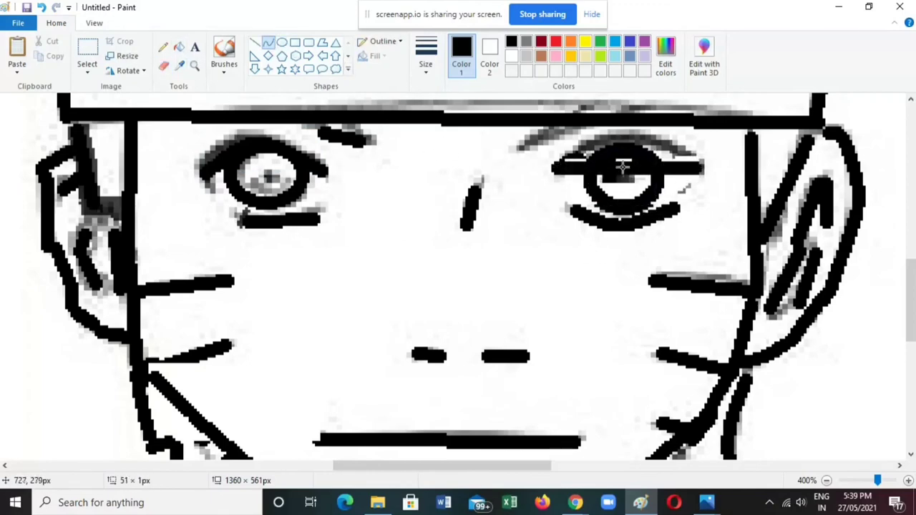
{"action": "mouse_move", "coordinate": [621, 165]}
{"action": "left_mouse_down"}
{"action": "mouse_move", "coordinate": [546, 254]}
{"action": "mouse_move", "coordinate": [594, 158]}
{"action": "mouse_move", "coordinate": [585, 160]}
{"action": "mouse_move", "coordinate": [628, 133]}
{"action": "left_mouse_up"}
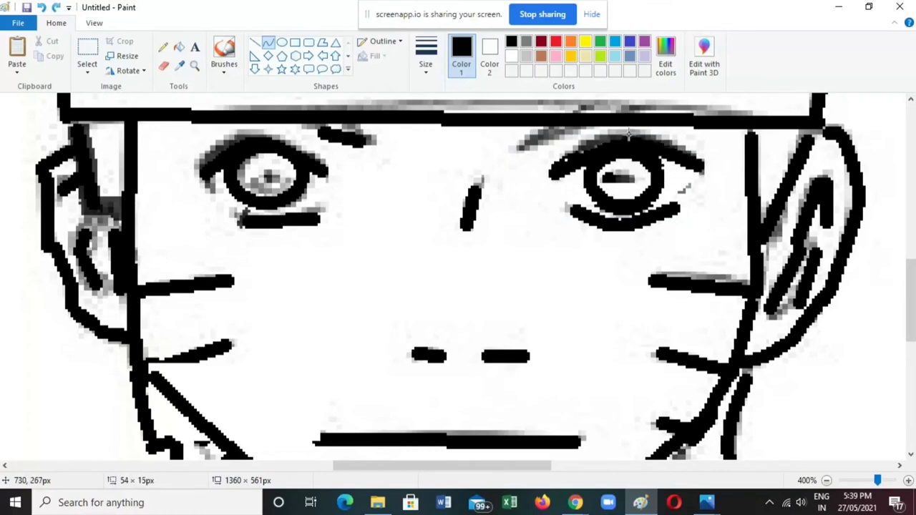
{"action": "left_click_drag", "start_coordinate": [537, 139], "coordinate": [552, 129]}
{"action": "scroll", "coordinate": [532, 250], "scroll_direction": "down", "scroll_amount": 3, "text": "ctrl"}
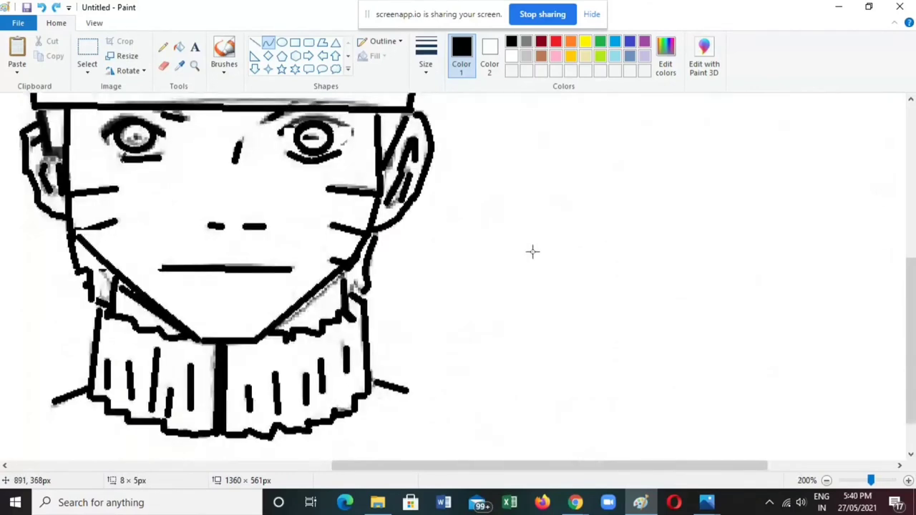